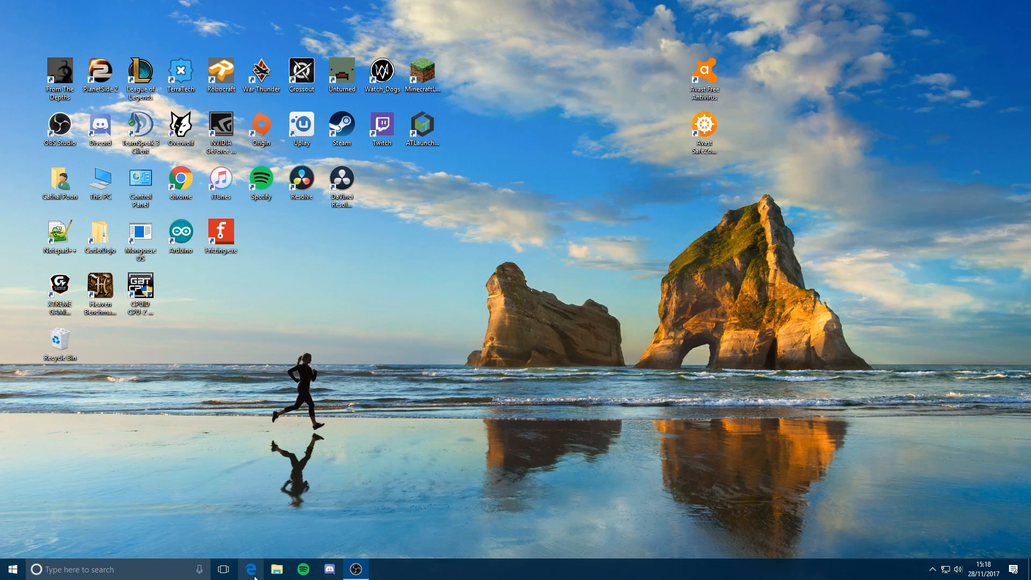
# Launch Edge from the taskbar and focus the Google search box
pyautogui.click(252, 570)
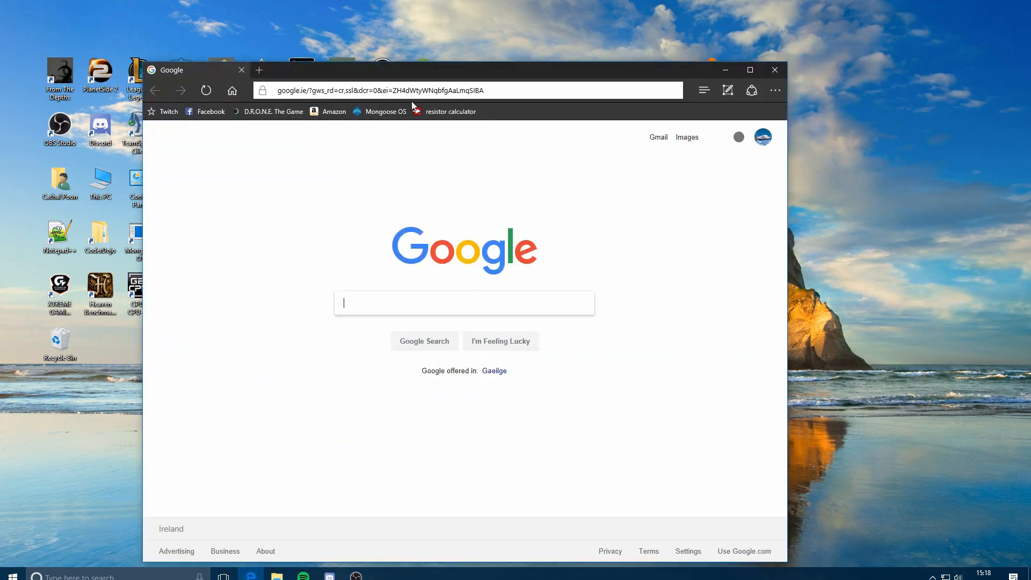
pyautogui.moveTo(391, 67); pyautogui.dragTo(386, 49)
pyautogui.click(417, 283)
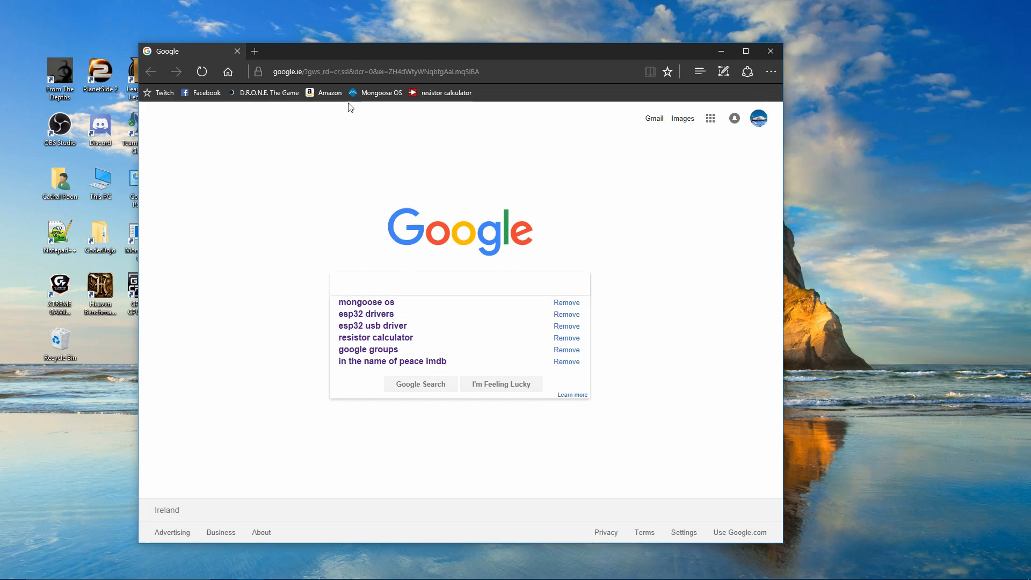
# Go to the Mongoose OS Downloads page and start the Windows mos.exe download
pyautogui.click(372, 94)
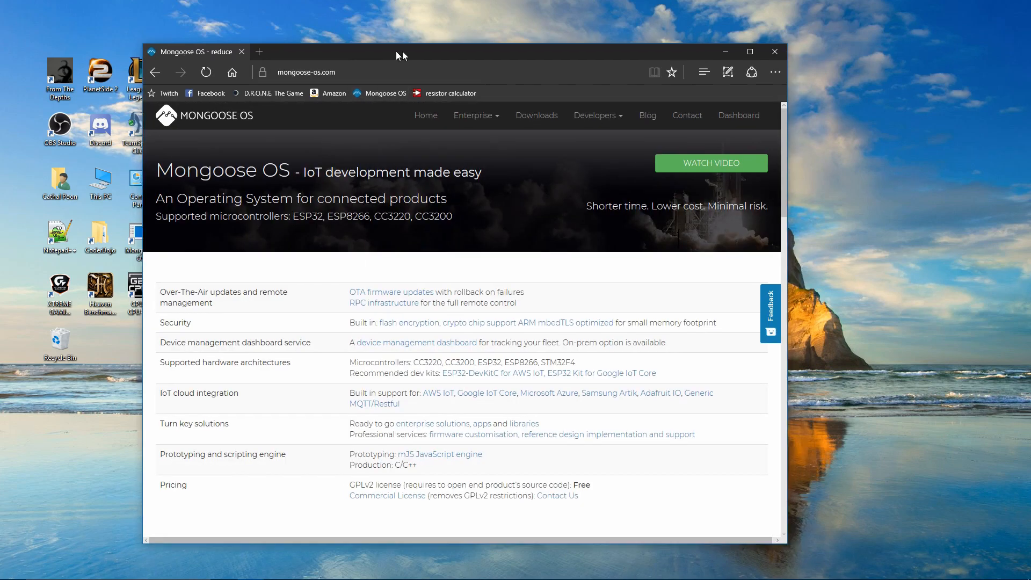
pyautogui.moveTo(396, 51)
pyautogui.mouseDown()
pyautogui.moveTo(420, 54)
pyautogui.moveTo(393, 51)
pyautogui.mouseUp()
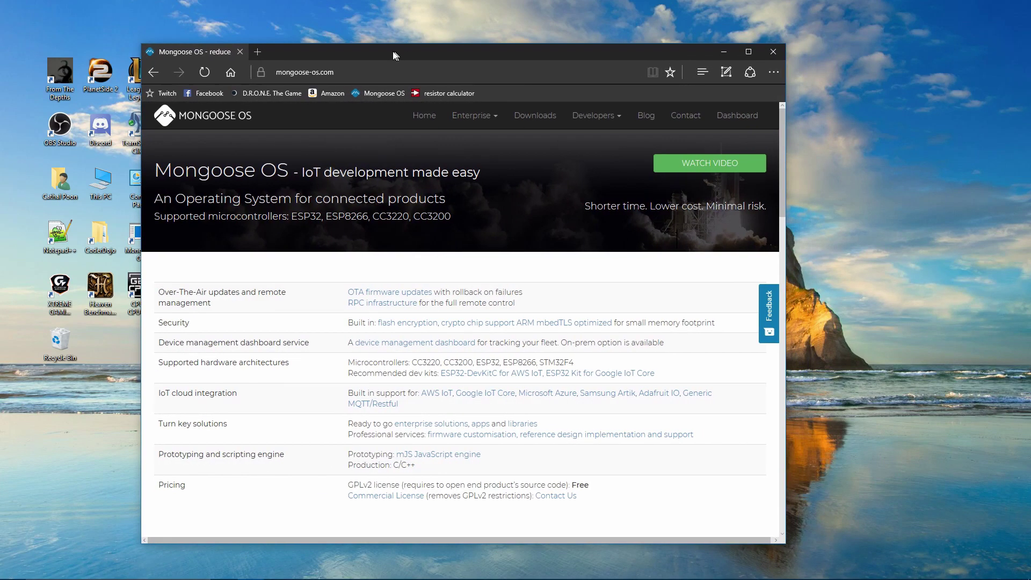
pyautogui.click(532, 117)
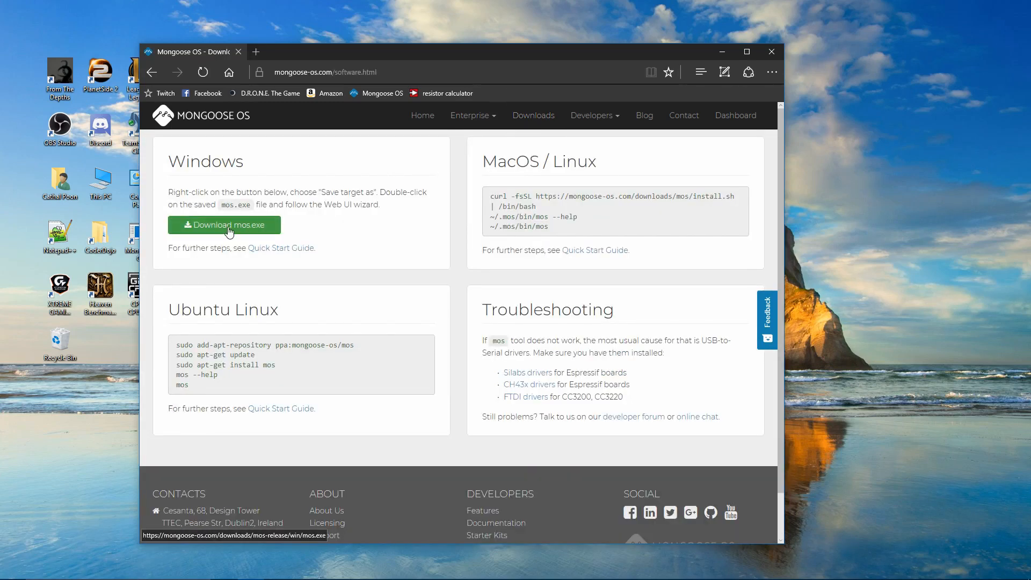
pyautogui.click(227, 227)
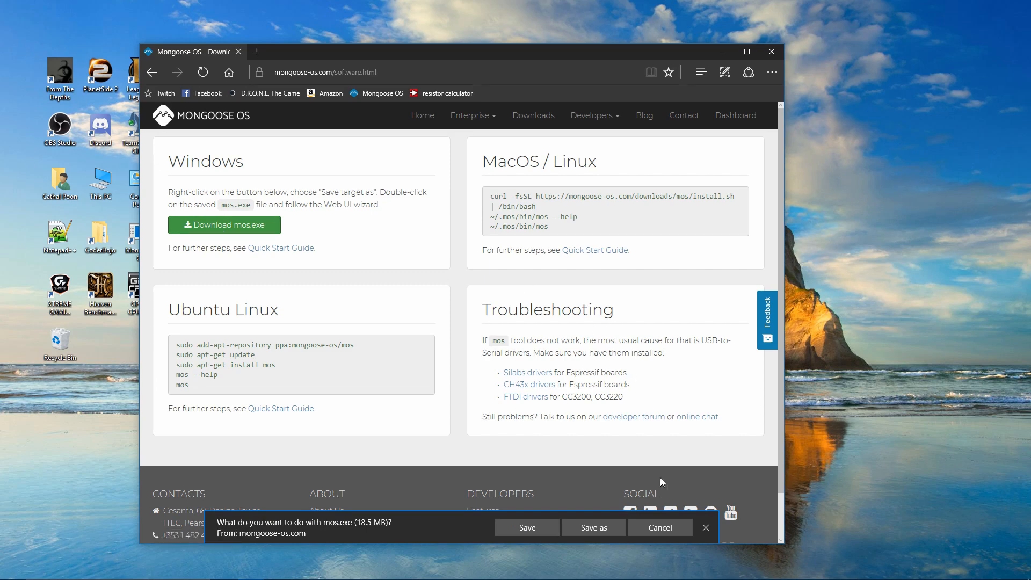
# Save mos.exe into the Downloads folder, replacing the existing copy
pyautogui.click(594, 529)
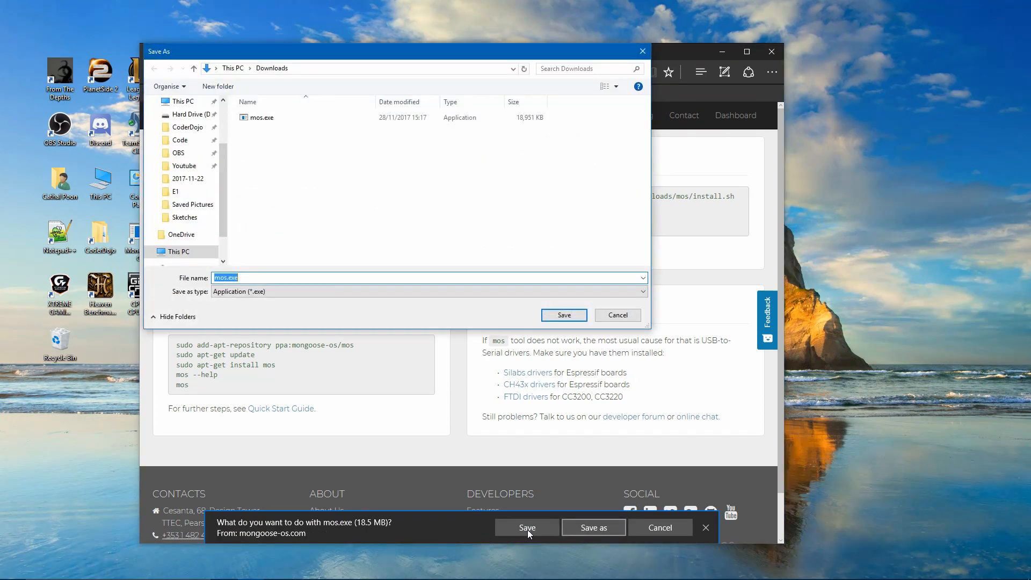
pyautogui.scroll(2, 177, 214)
pyautogui.click(184, 125)
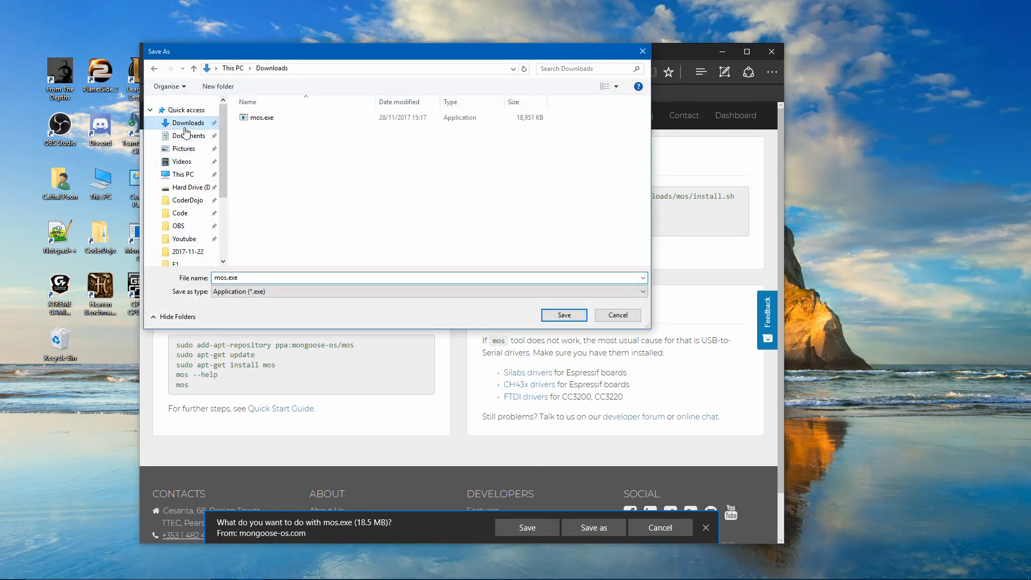
pyautogui.click(564, 315)
pyautogui.click(547, 298)
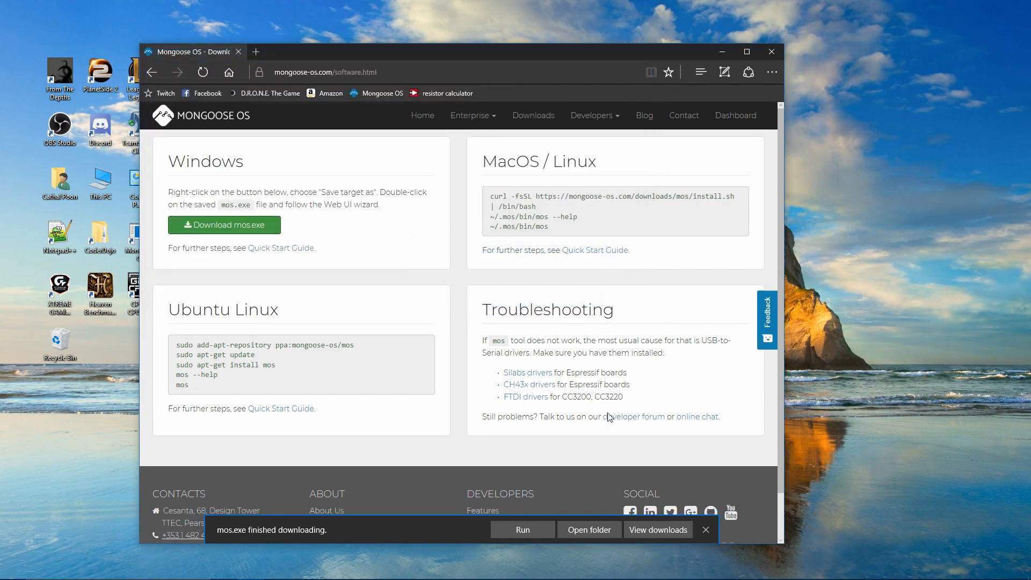
# Run mos.exe and check the device setup's serial port list, which shows only COM1
pyautogui.click(521, 530)
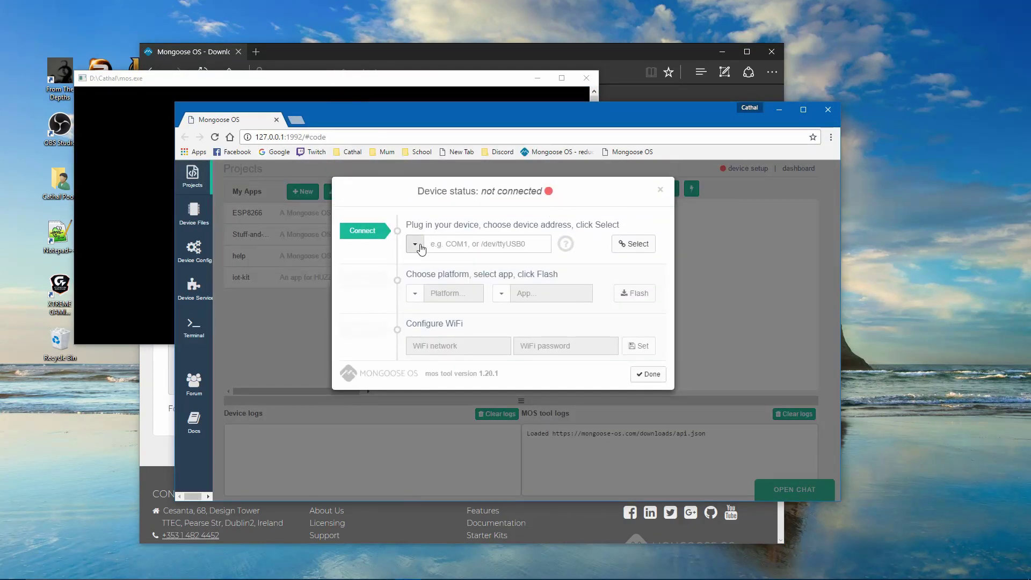
pyautogui.click(417, 244)
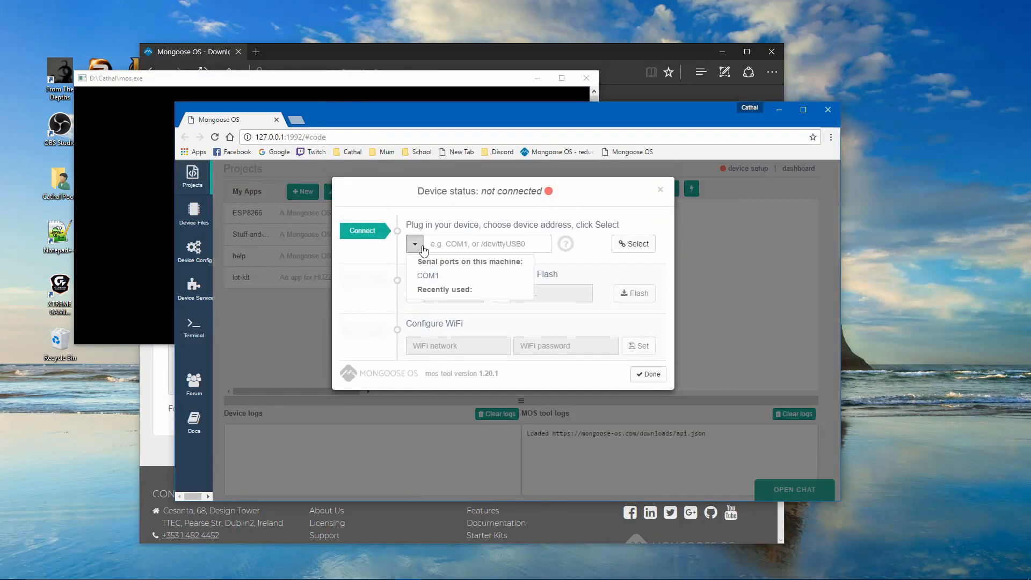
pyautogui.click(419, 249)
pyautogui.moveTo(541, 192); pyautogui.dragTo(520, 191)
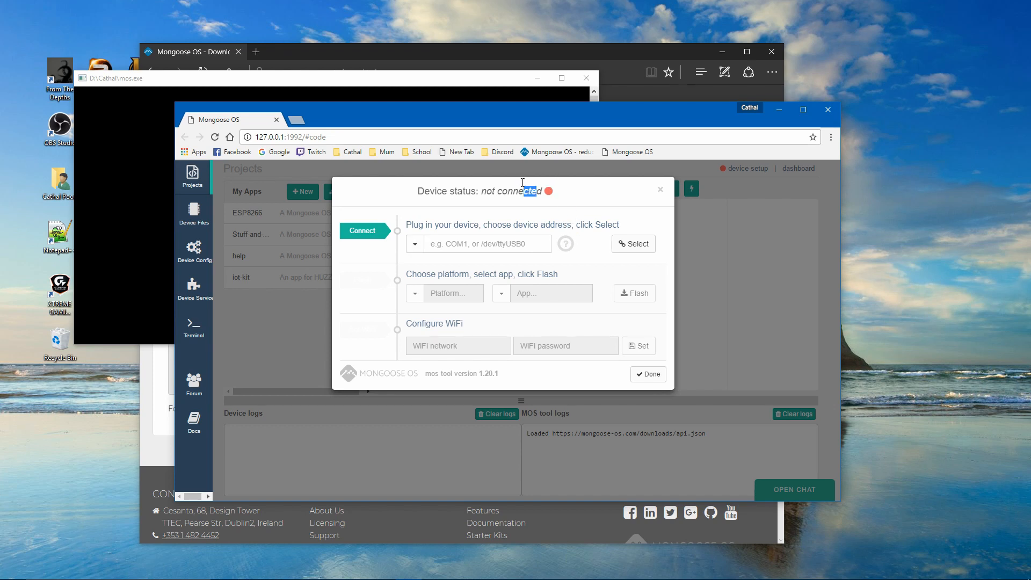
pyautogui.click(414, 244)
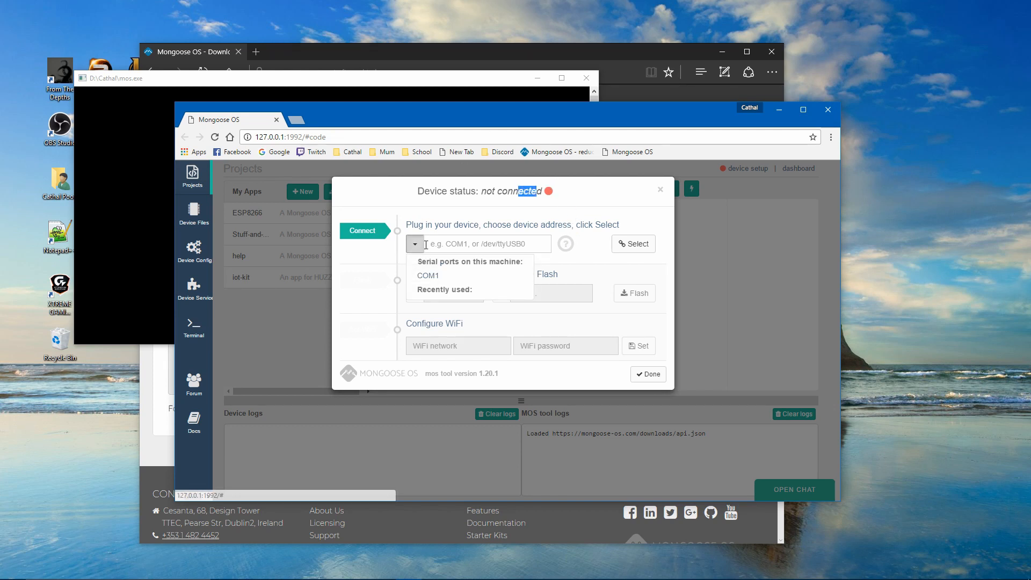
pyautogui.click(419, 246)
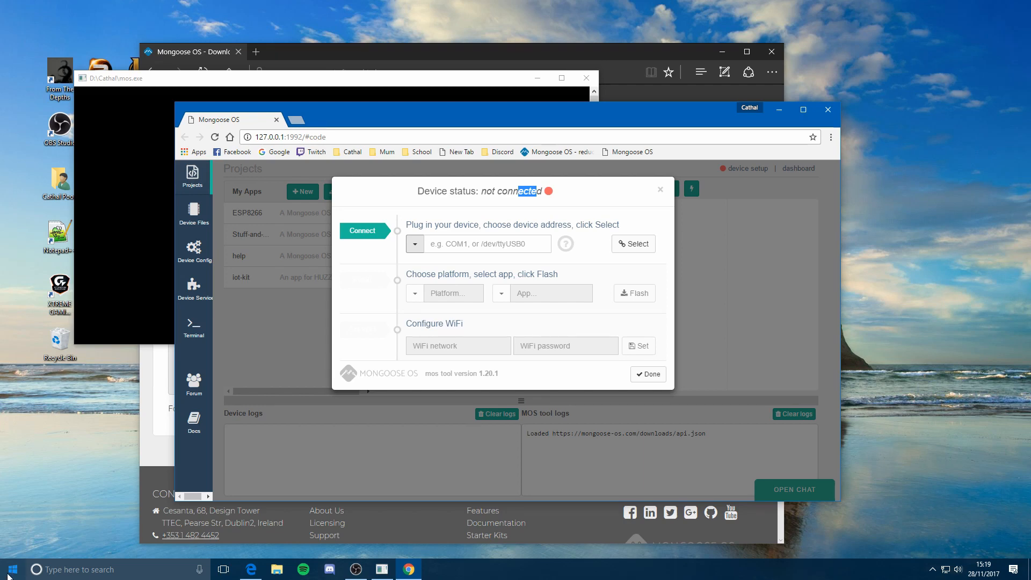
# Open Device Manager from the Start menu, then search Google for esp32 drivers in a new tab
pyautogui.rightClick(10, 575)
pyautogui.click(62, 342)
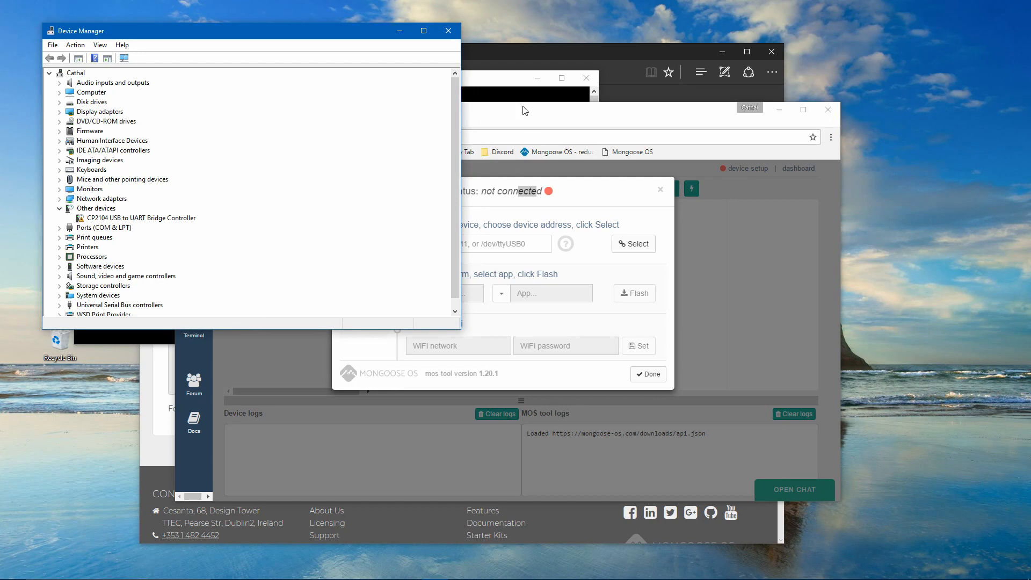
pyautogui.click(523, 110)
pyautogui.click(298, 120)
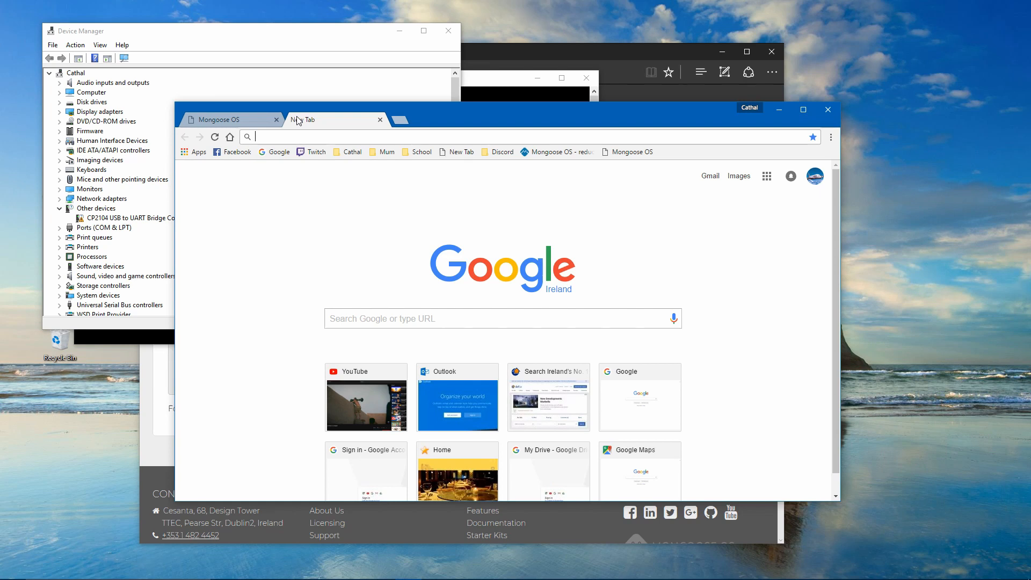
pyautogui.write('esp32')
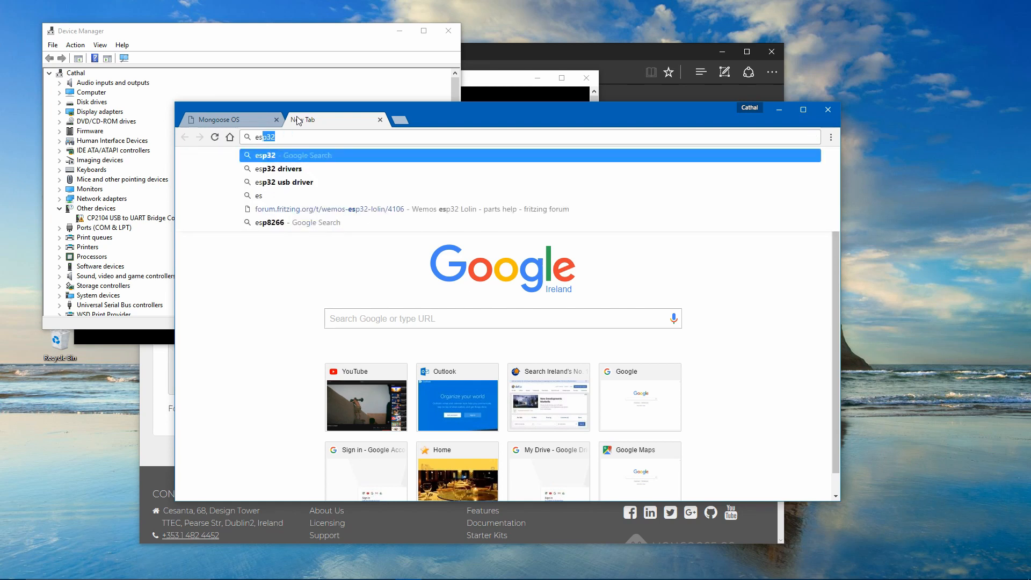
pyautogui.write(' drivers')
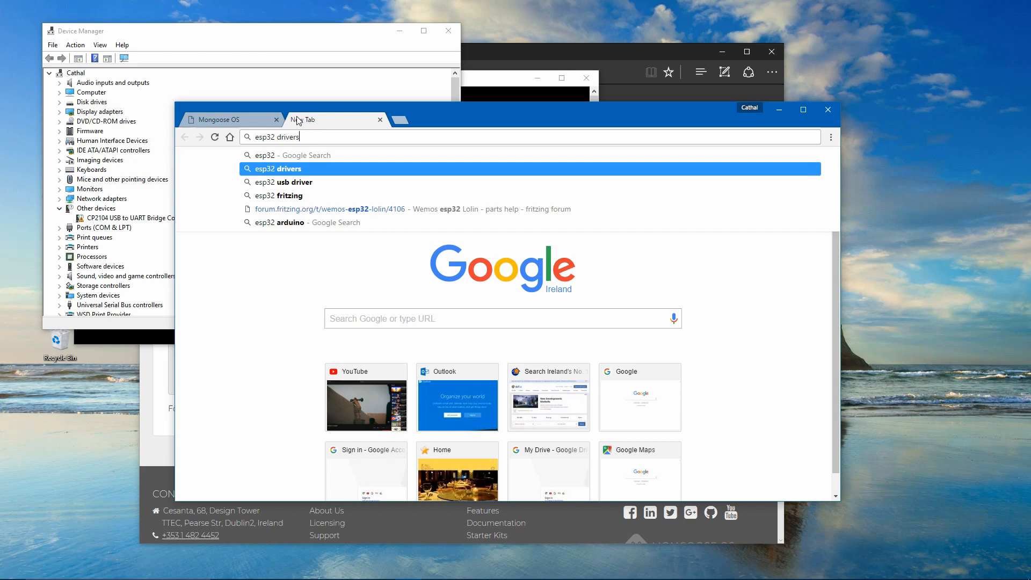
pyautogui.press('Return')
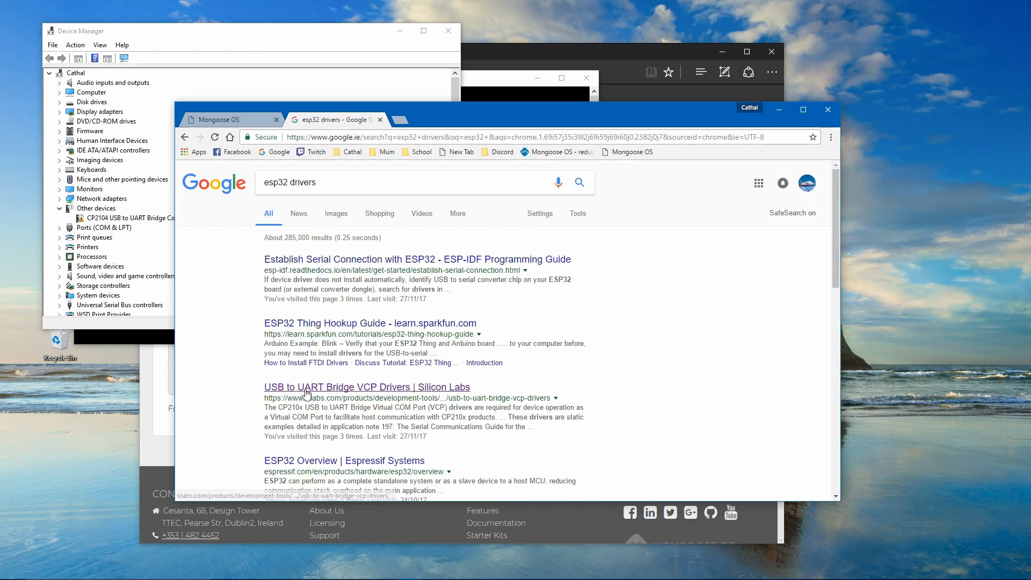
pyautogui.moveTo(259, 387); pyautogui.dragTo(387, 395)
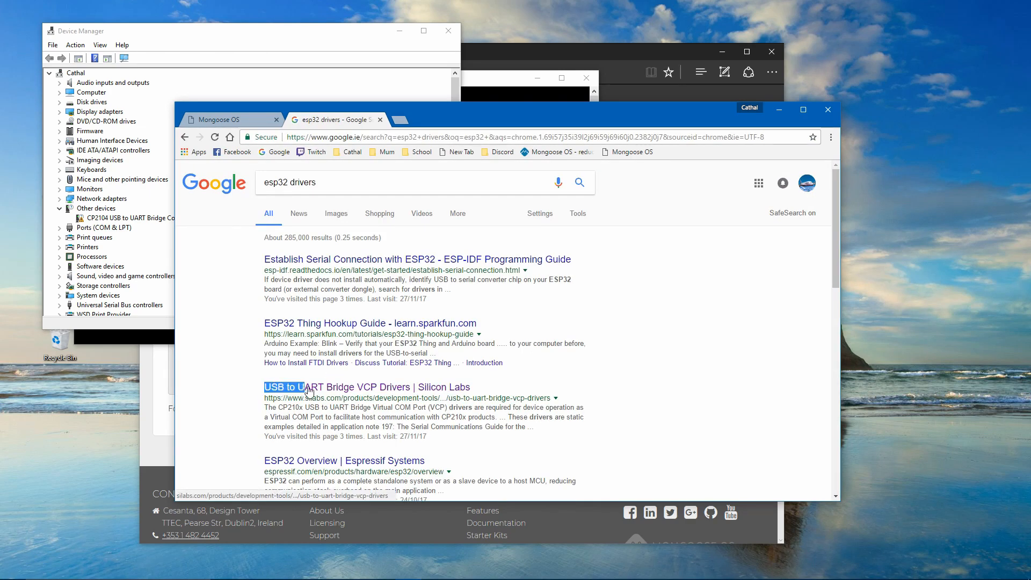
# Download the CP210x Windows VCP driver zip from Silicon Labs into Downloads
pyautogui.click(387, 396)
pyautogui.scroll(-3, 371, 313)
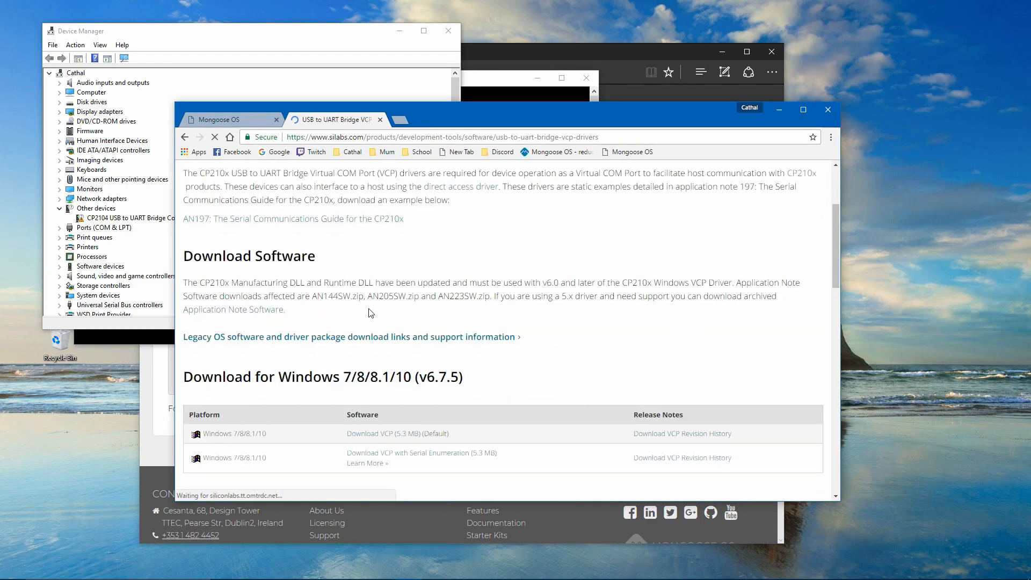
pyautogui.click(395, 435)
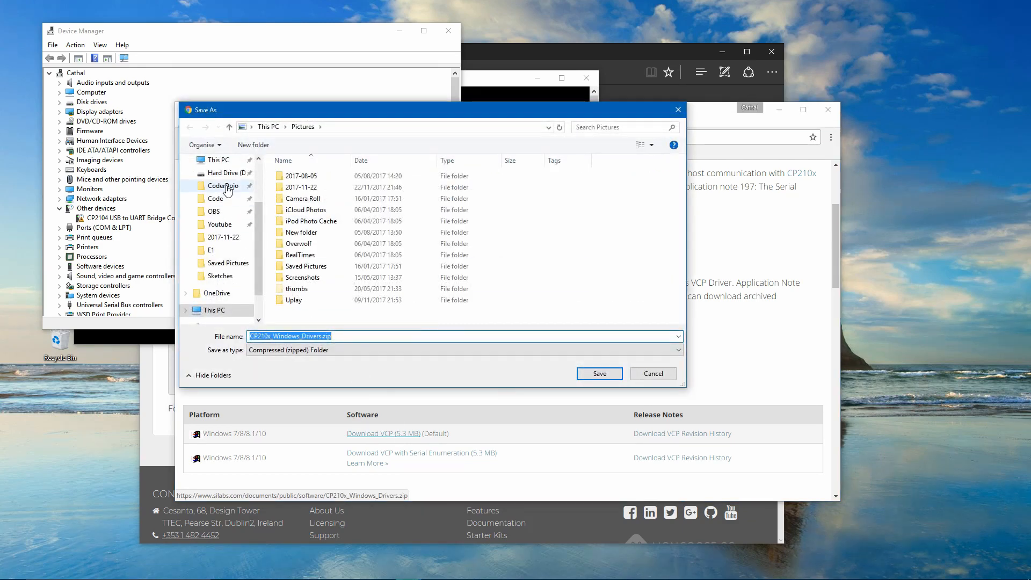
pyautogui.scroll(3, 218, 194)
pyautogui.click(224, 182)
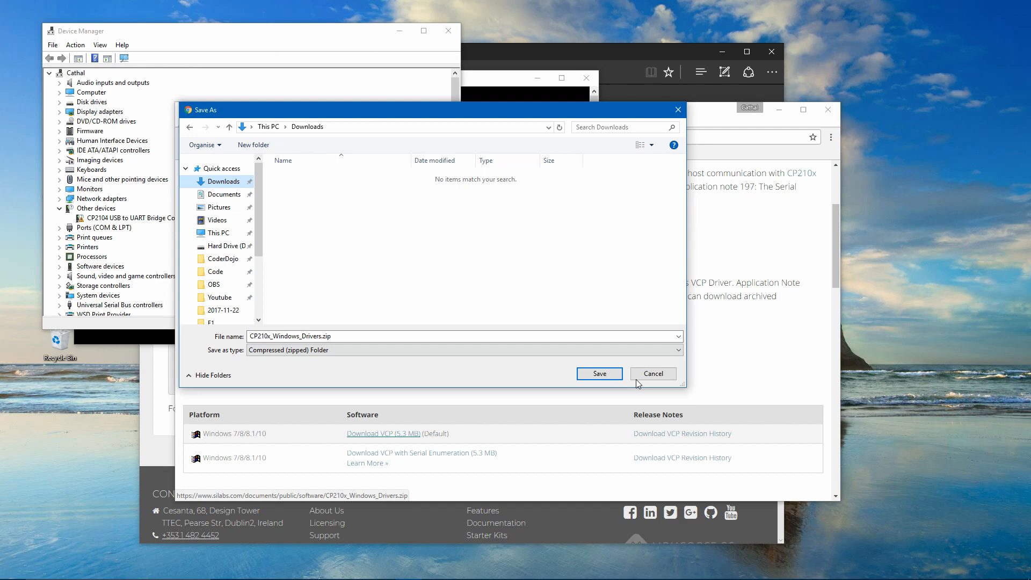
pyautogui.click(594, 375)
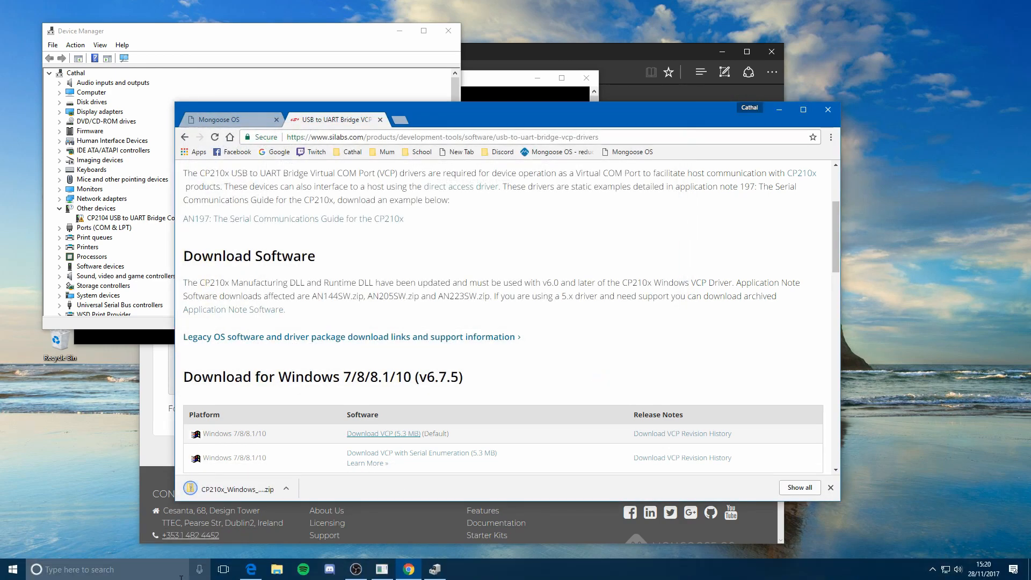
# Extract the CP210x zip to a CP210x_Windows_Drivers folder in Downloads and close Explorer
pyautogui.rightClick(251, 489)
pyautogui.click(274, 493)
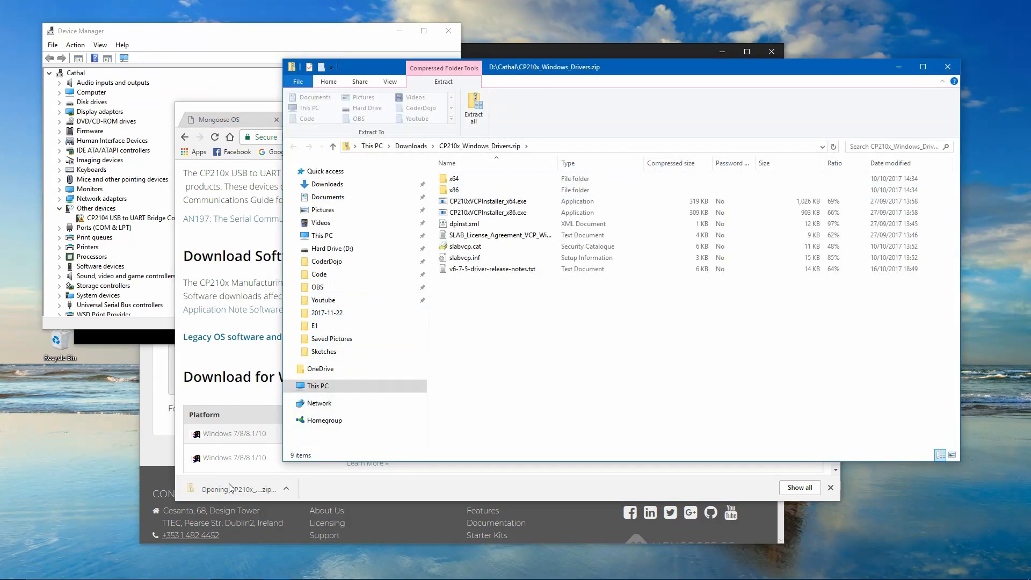
pyautogui.click(475, 107)
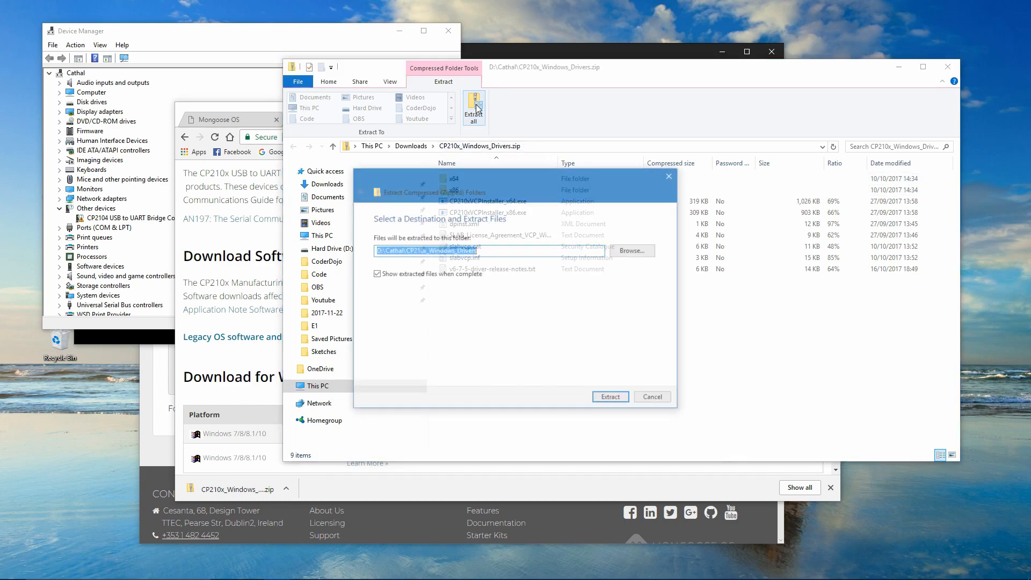
pyautogui.click(612, 400)
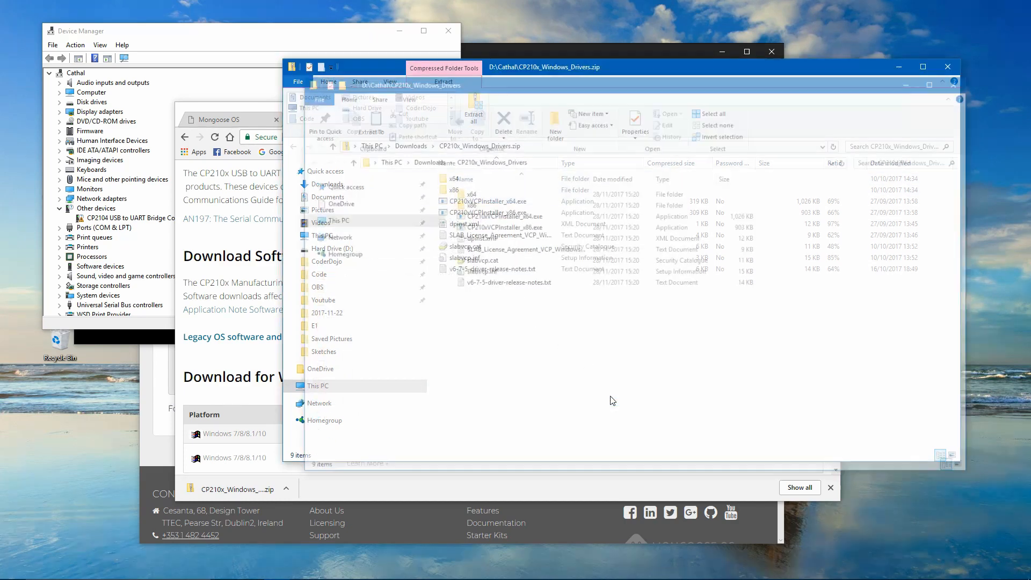
pyautogui.click(962, 81)
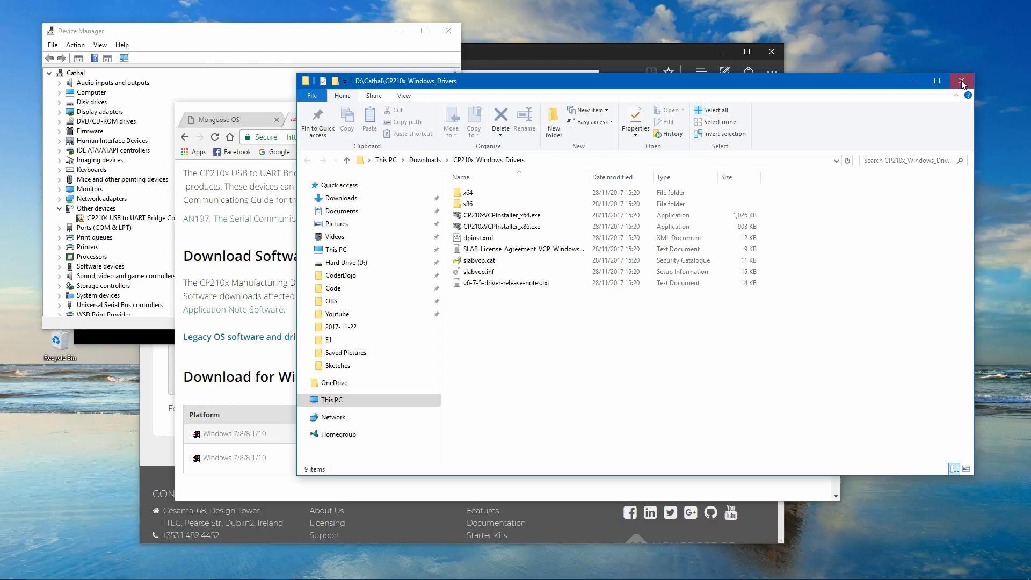
# Open the CP2104 device's Driver properties and start Update Driver, browsing this computer
pyautogui.click(187, 33)
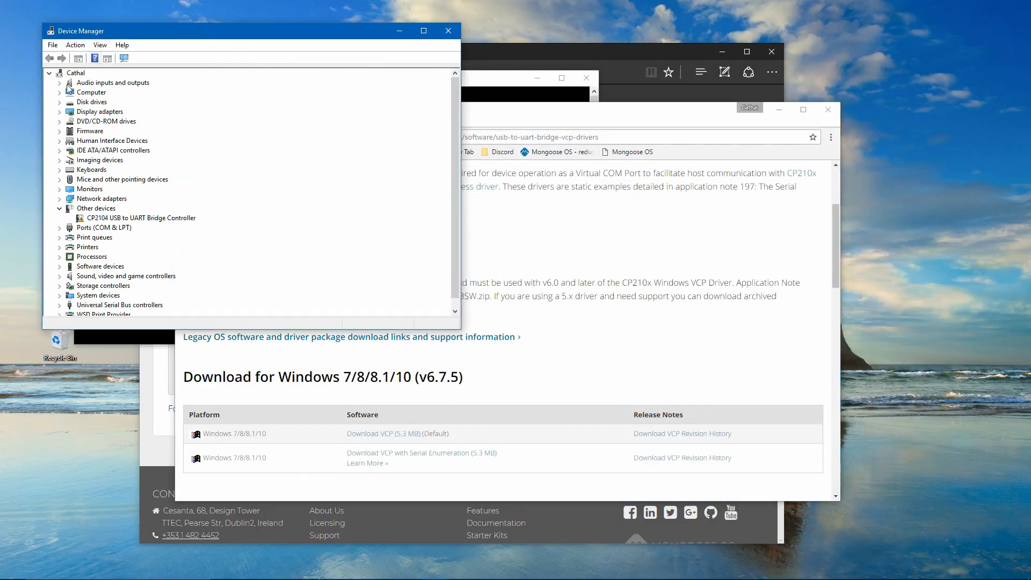
pyautogui.doubleClick(91, 218)
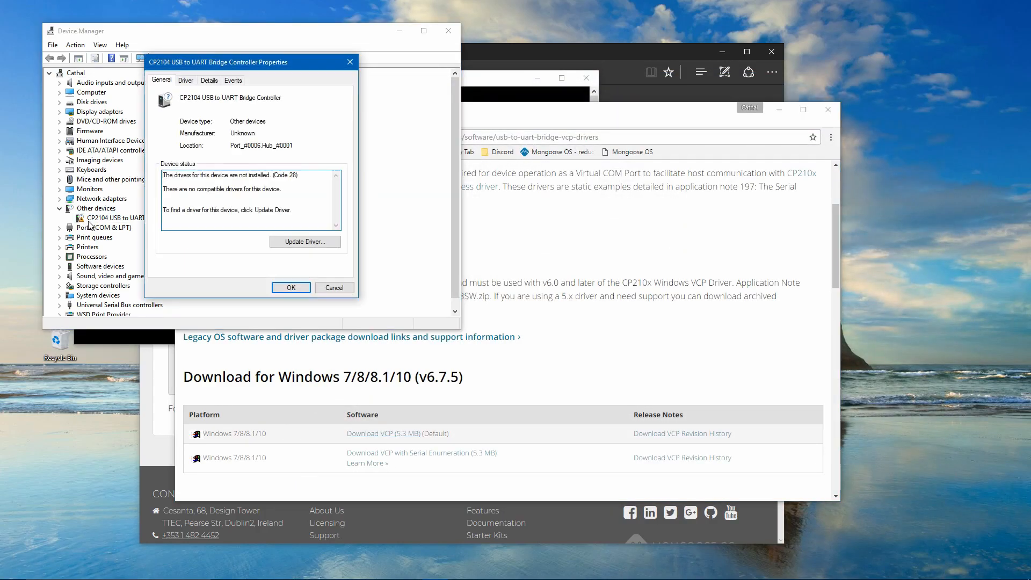
pyautogui.press('Escape')
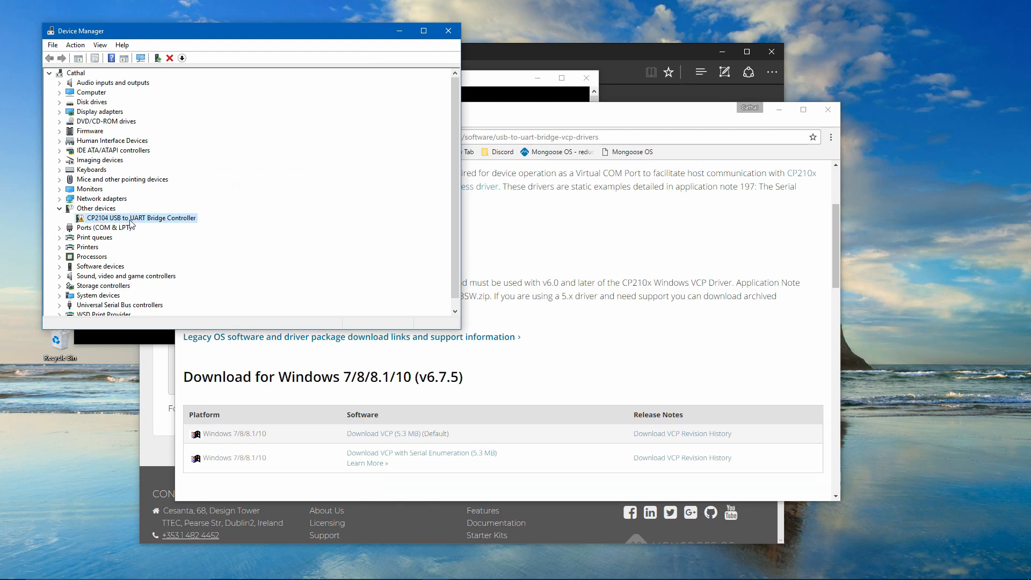
pyautogui.doubleClick(158, 219)
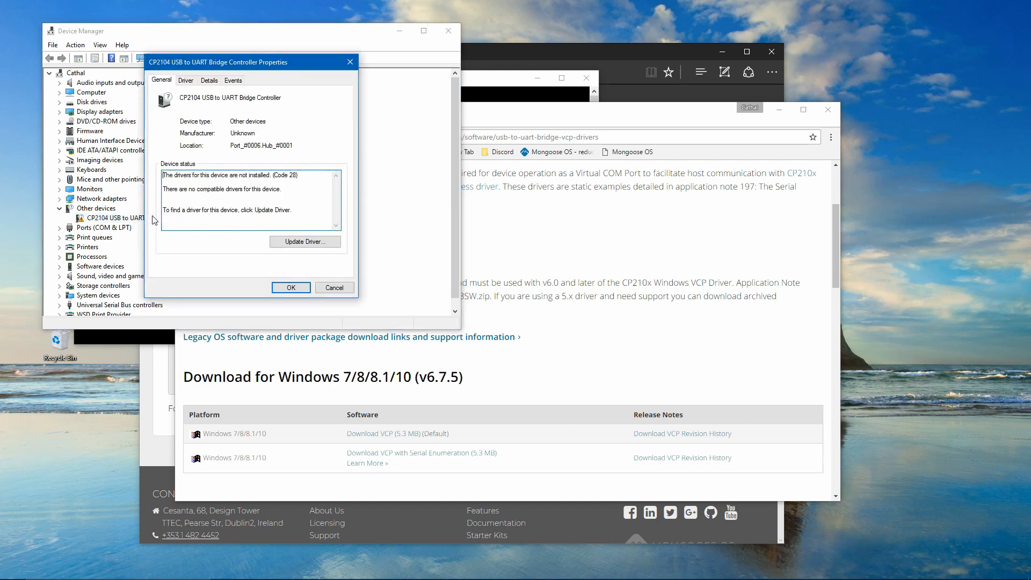
pyautogui.click(184, 82)
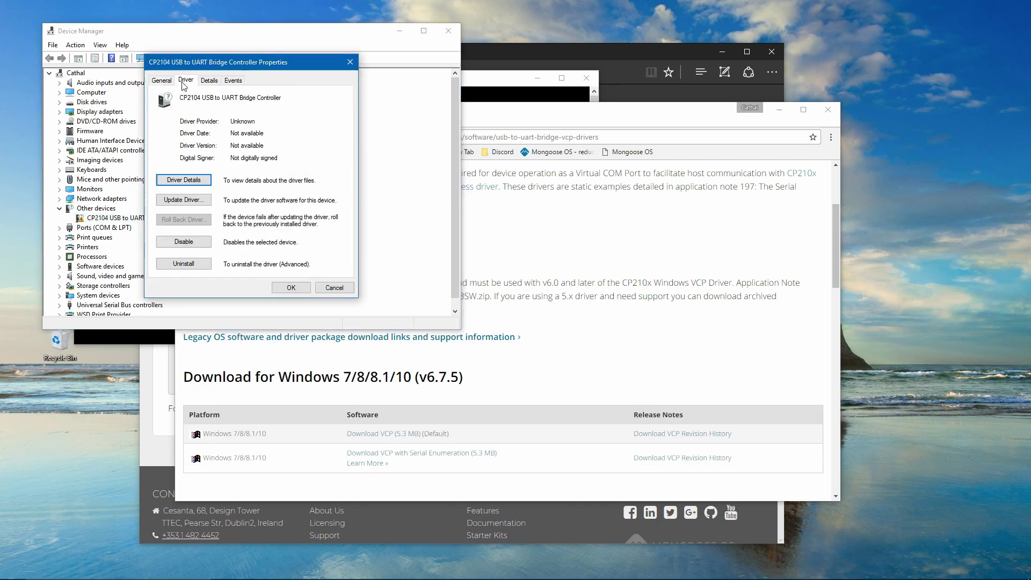
pyautogui.click(195, 201)
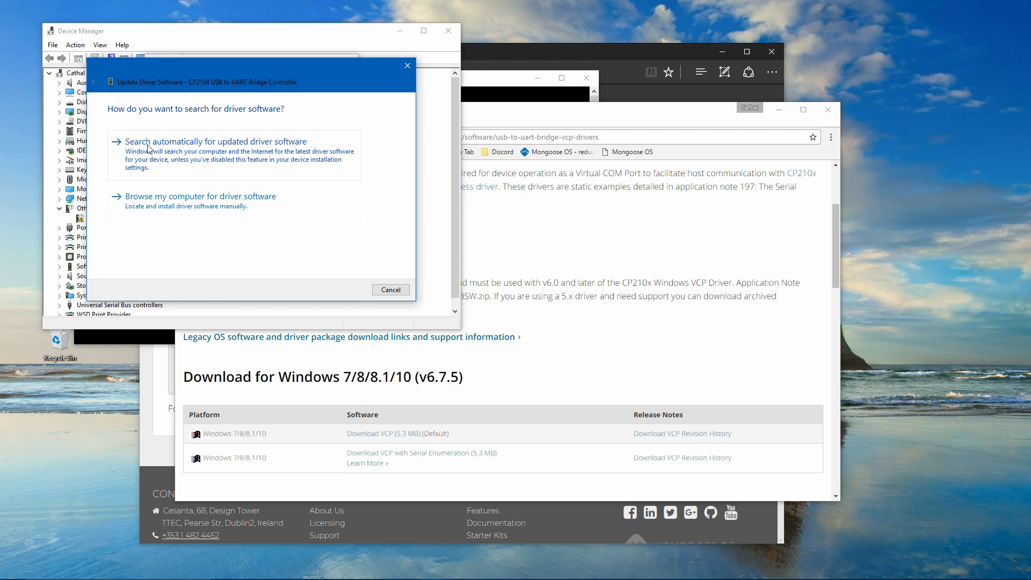
pyautogui.click(147, 148)
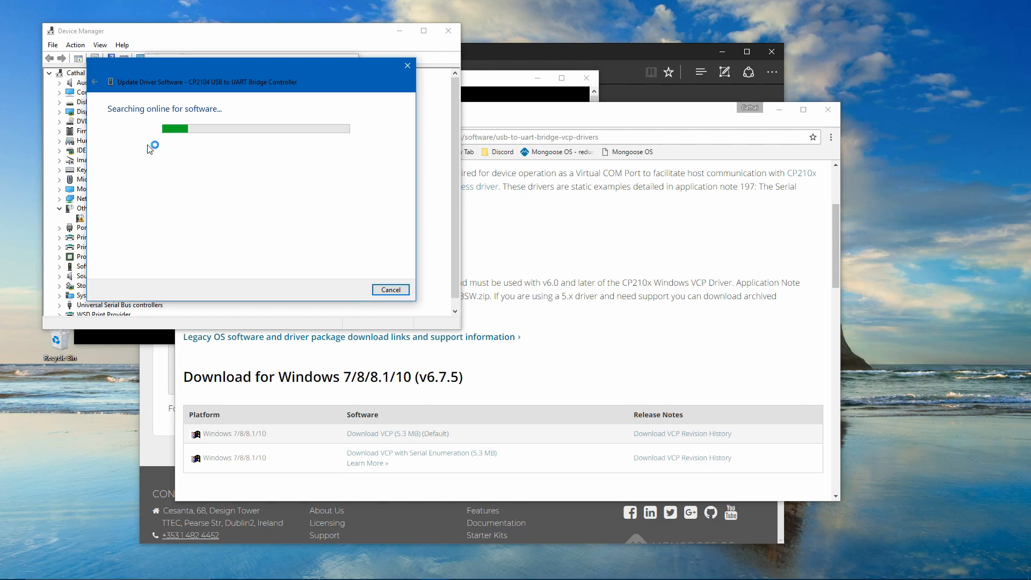
pyautogui.click(391, 290)
pyautogui.click(183, 200)
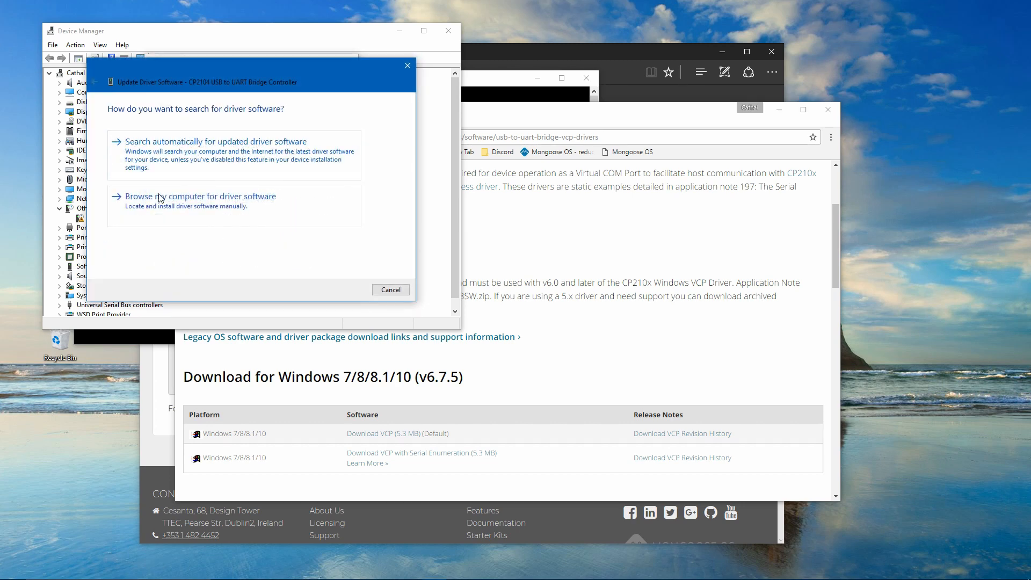
pyautogui.click(161, 197)
# Install the driver from Downloads\CP210x_Windows_Drivers so the bridge appears as COM3
pyautogui.click(340, 149)
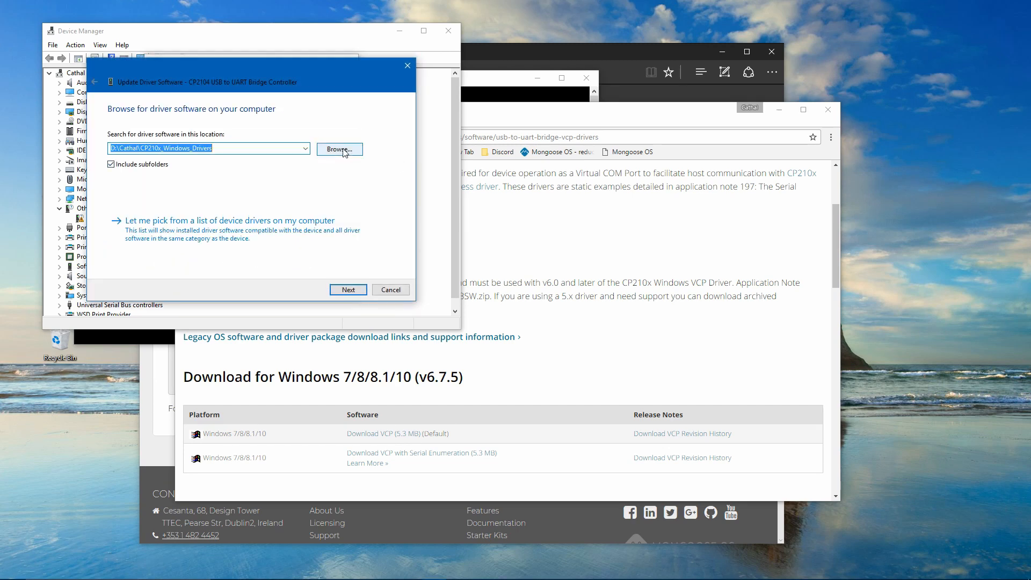
pyautogui.moveTo(494, 204); pyautogui.dragTo(298, 110)
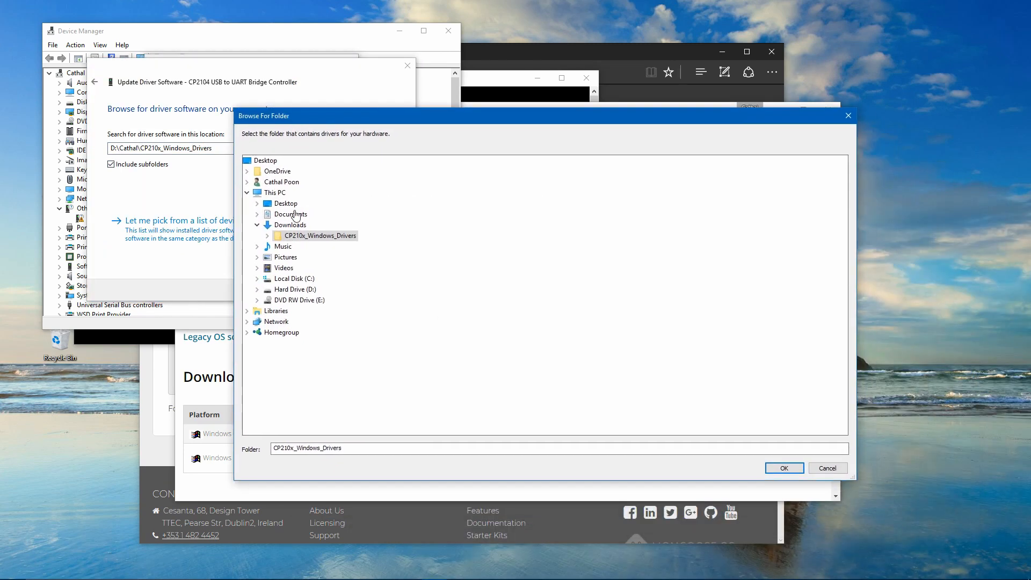
pyautogui.click(289, 225)
pyautogui.click(259, 224)
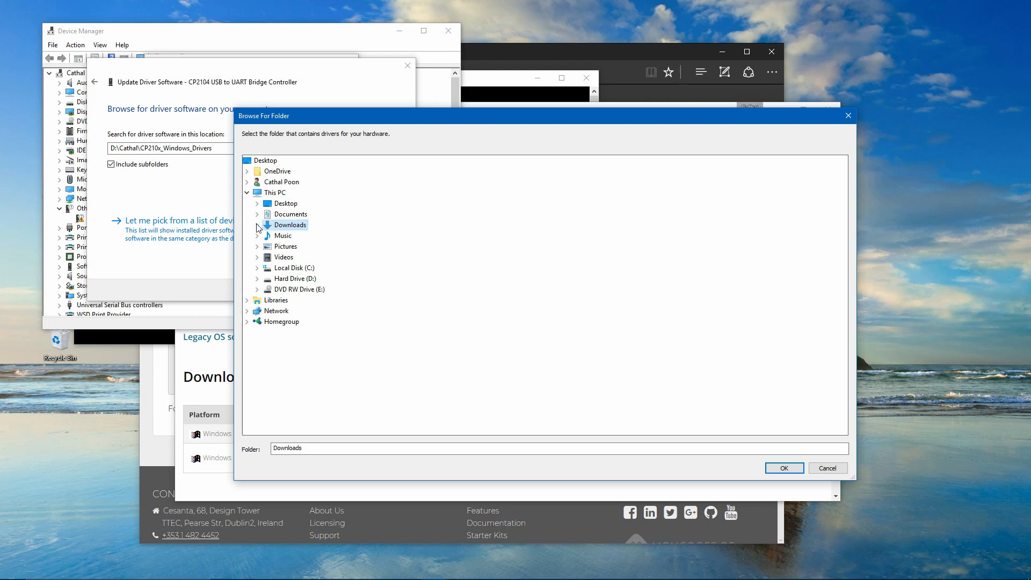
pyautogui.doubleClick(276, 225)
pyautogui.click(288, 237)
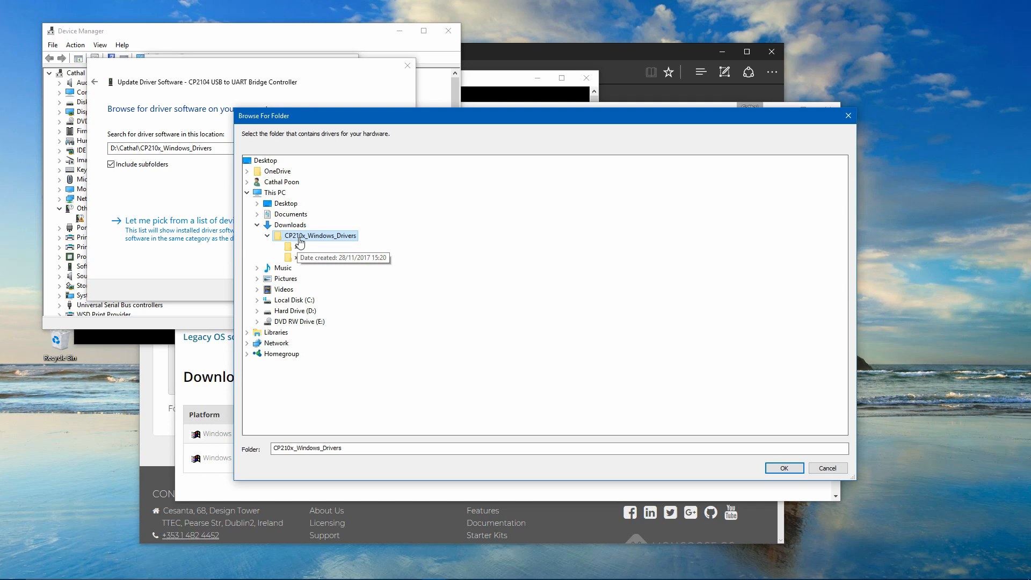
pyautogui.click(783, 469)
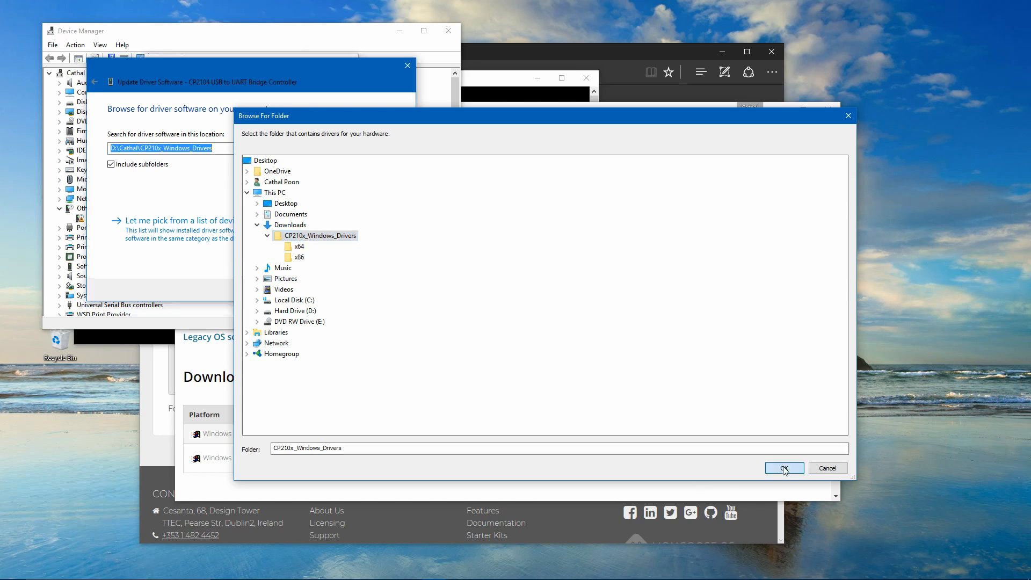
pyautogui.click(349, 291)
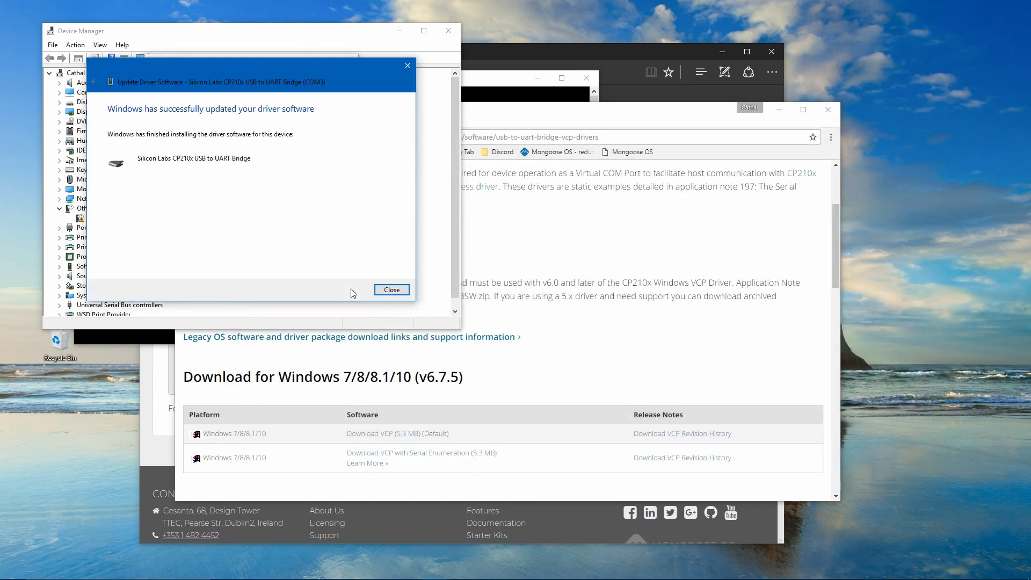
pyautogui.click(393, 291)
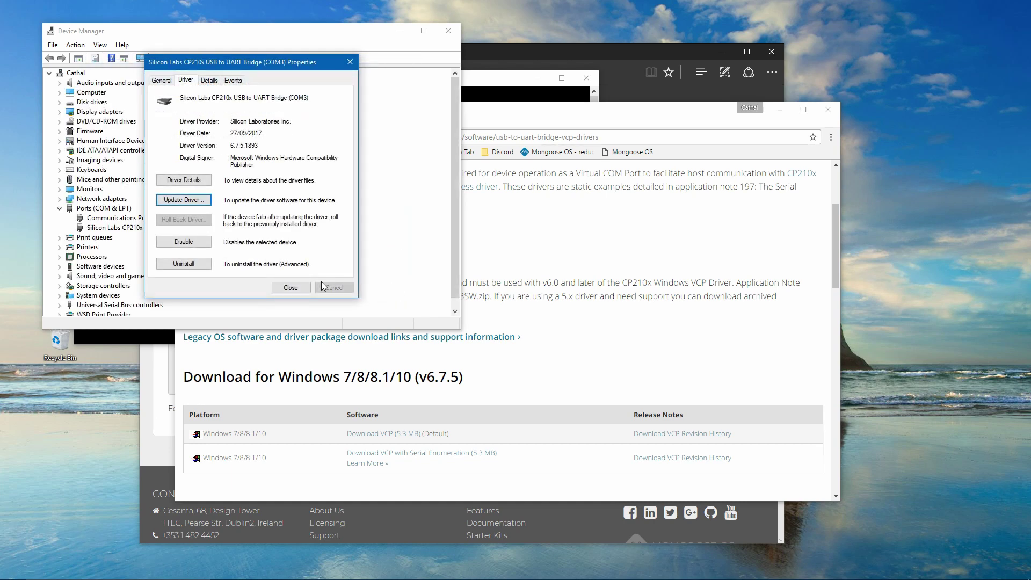
pyautogui.click(282, 285)
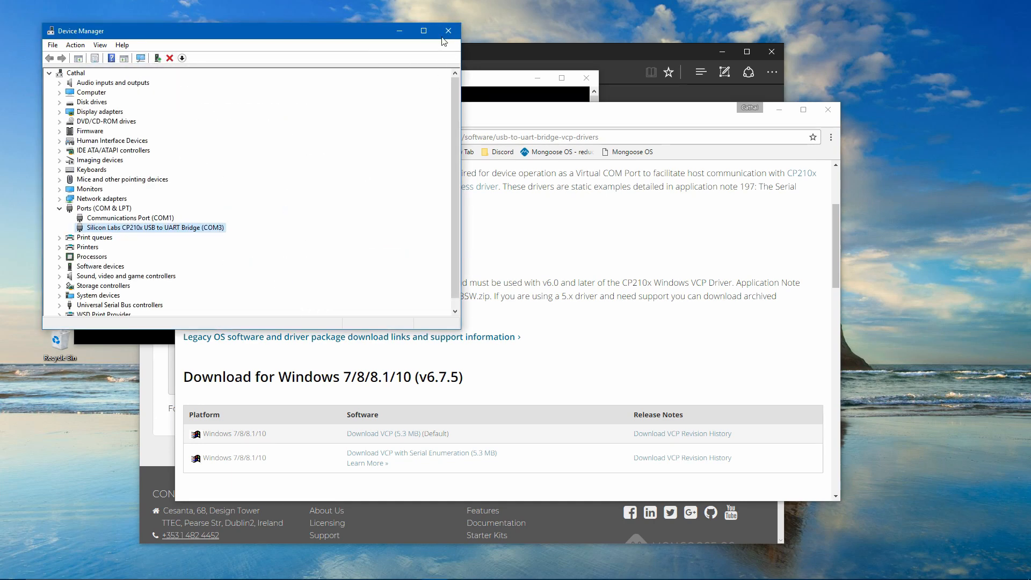
# Close Device Manager and connect Mongoose OS to the device on COM3
pyautogui.hotkey('alt', 'F4')
pyautogui.moveTo(620, 122)
pyautogui.mouseDown()
pyautogui.moveTo(457, 119)
pyautogui.moveTo(516, 116)
pyautogui.mouseUp()
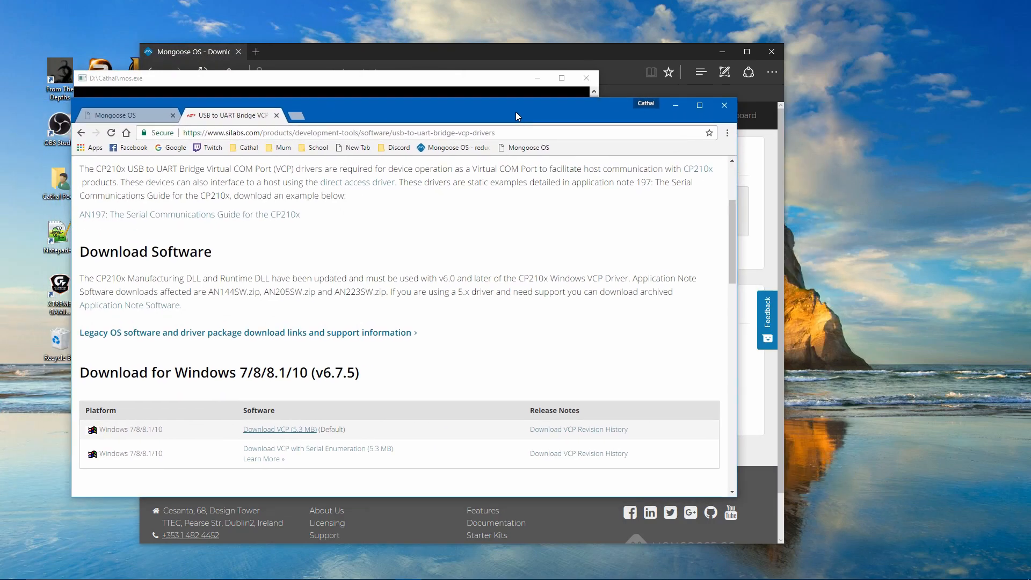
pyautogui.click(139, 117)
pyautogui.moveTo(349, 109); pyautogui.dragTo(431, 88)
pyautogui.click(395, 218)
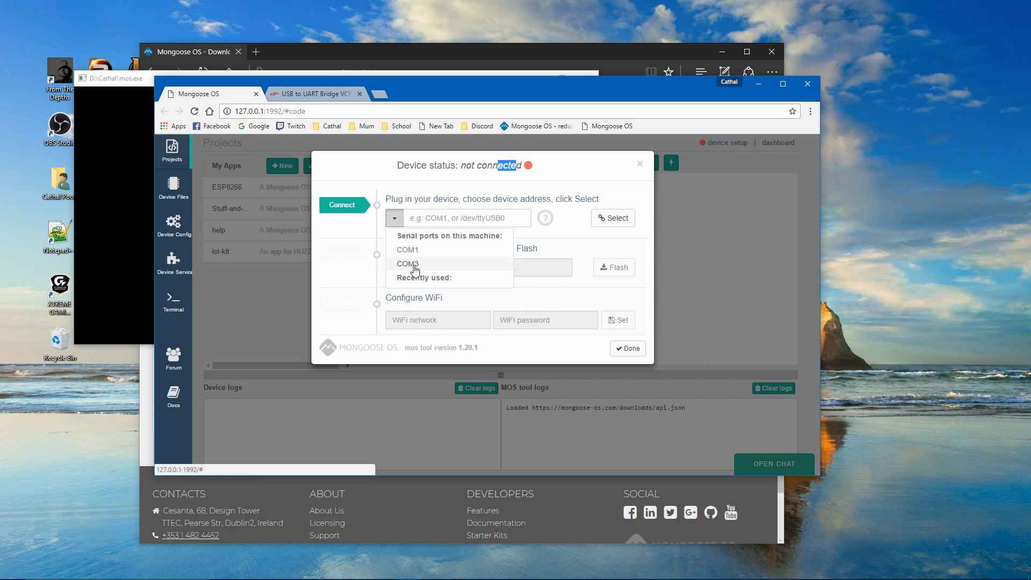
pyautogui.click(413, 265)
pyautogui.click(619, 219)
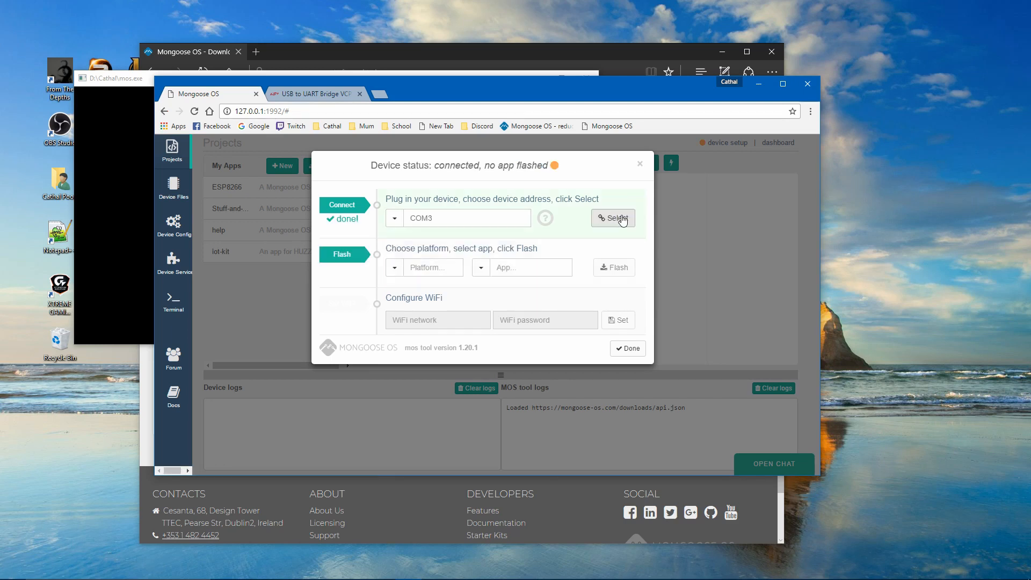
# Choose the esp32 platform and the demo-js app for flashing
pyautogui.click(395, 267)
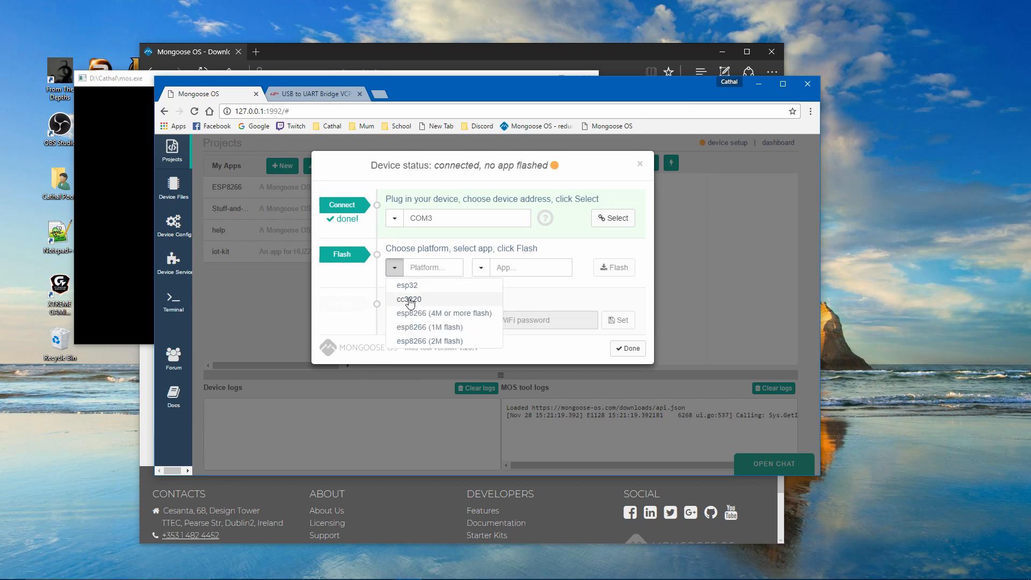
pyautogui.click(414, 282)
pyautogui.click(481, 269)
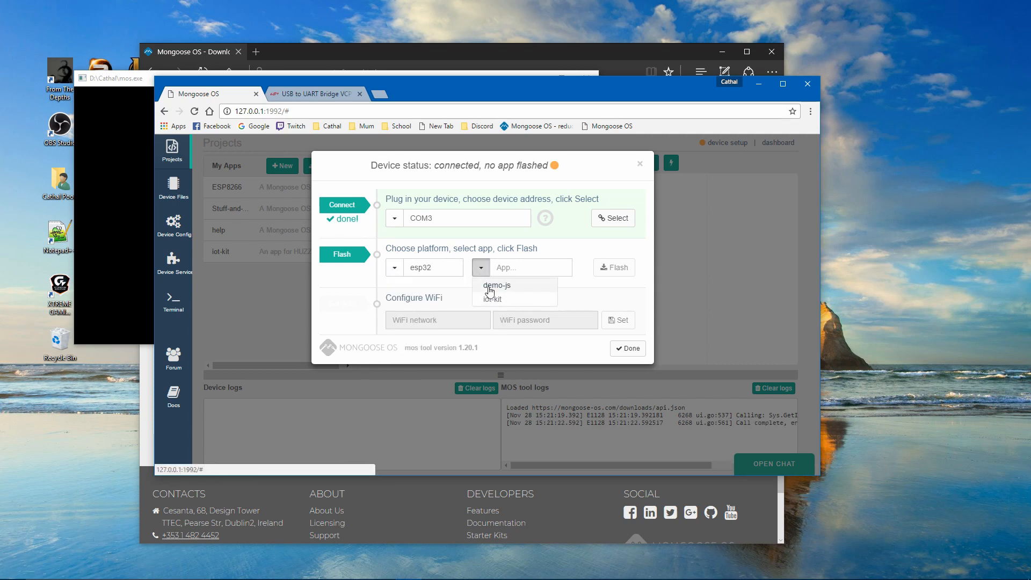
pyautogui.click(490, 286)
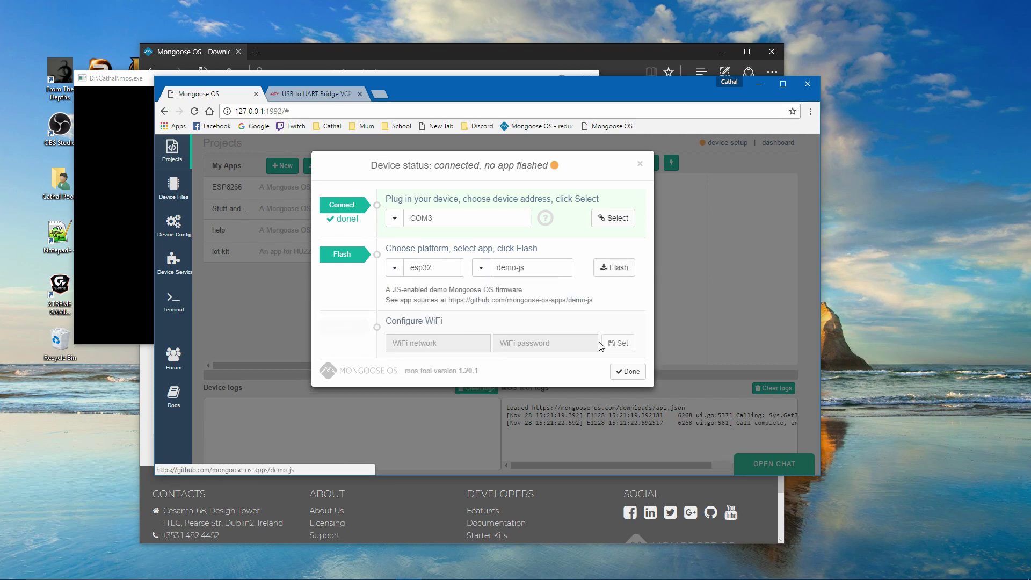
# Flash demo-js onto the ESP32 and move on to the WiFi network field
pyautogui.click(619, 271)
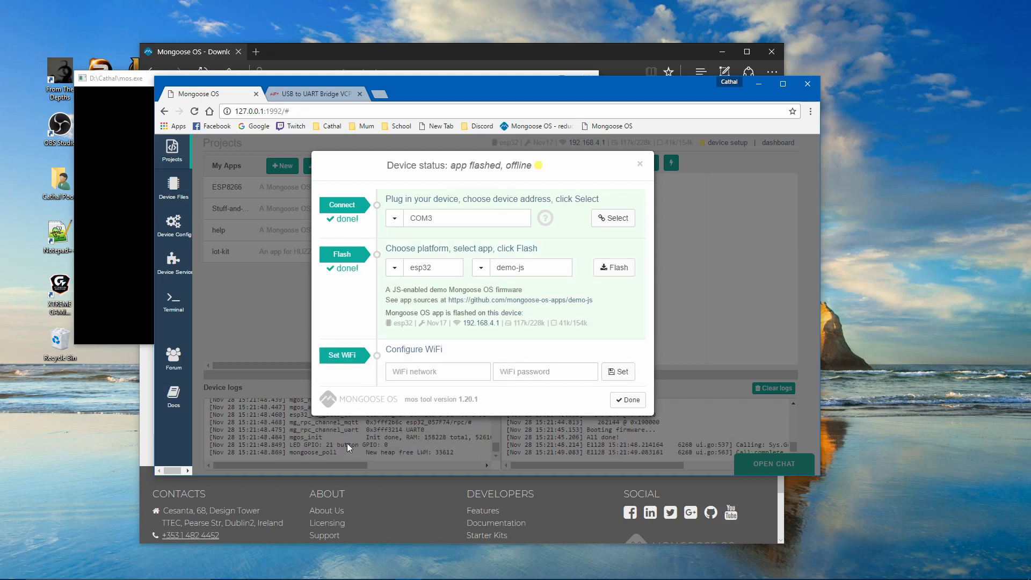
pyautogui.click(427, 374)
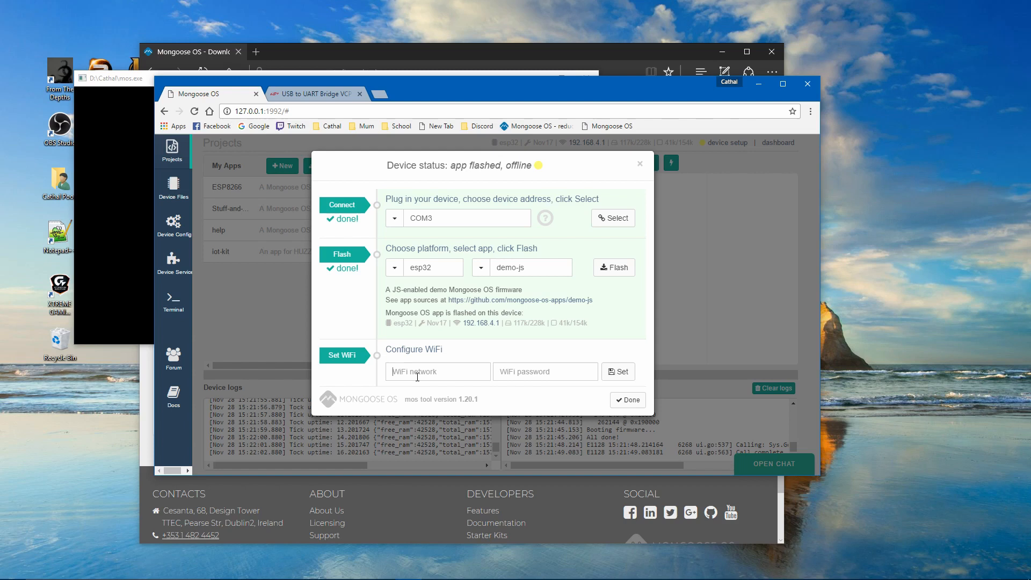
pyautogui.write('VM4E51E6B')
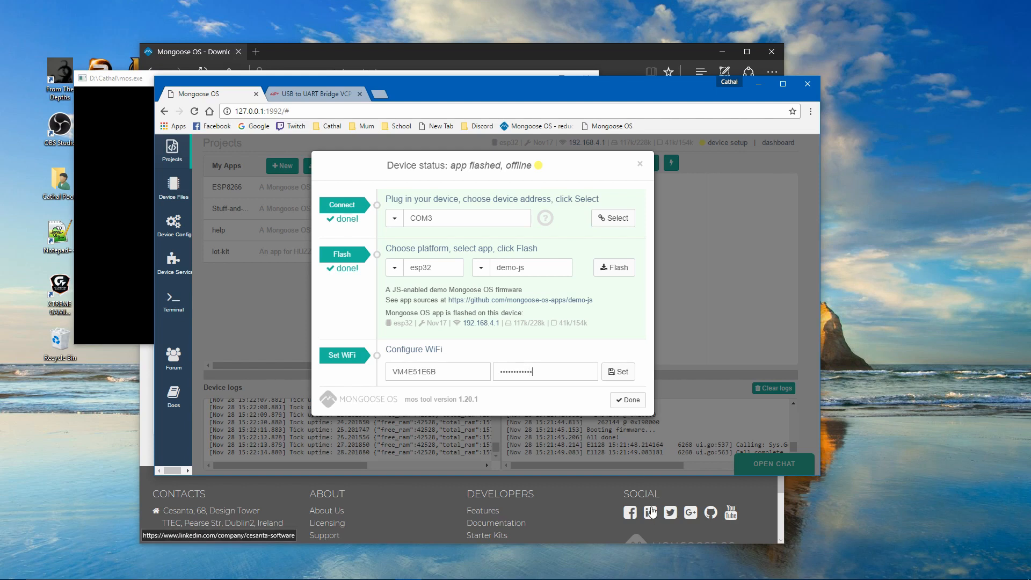
# Set the VM4E51E6B WiFi credentials and confirm the device status reads online
pyautogui.click(621, 371)
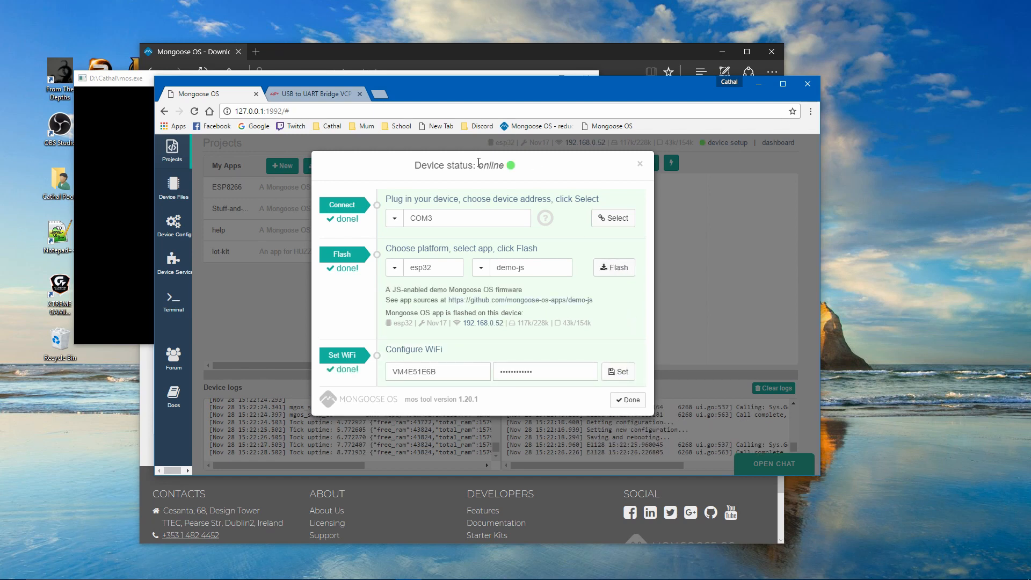
pyautogui.moveTo(479, 165); pyautogui.dragTo(507, 165)
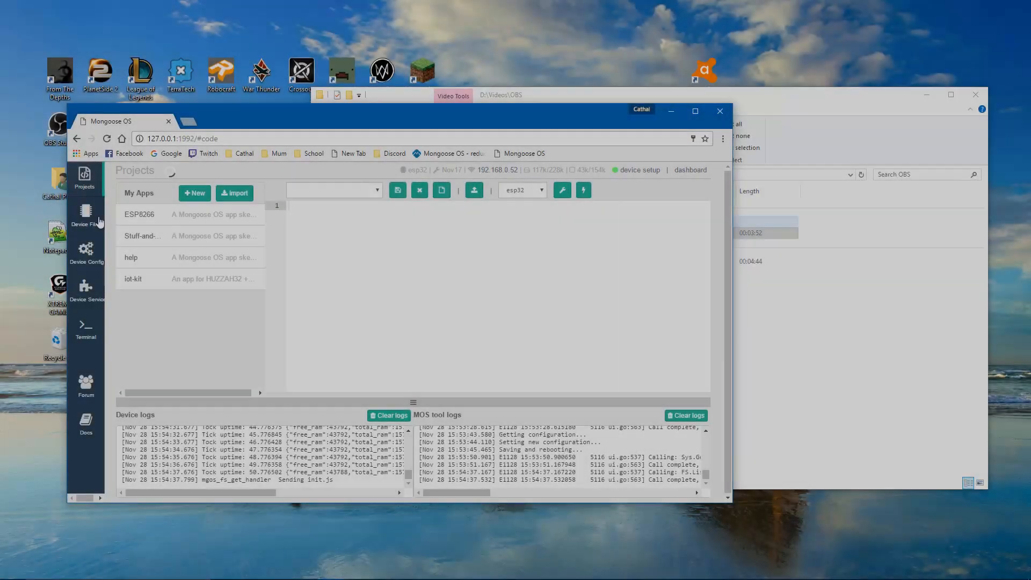
# Review the device setup overview, then reload conf9.json with the caret after the wifi block
pyautogui.click(98, 223)
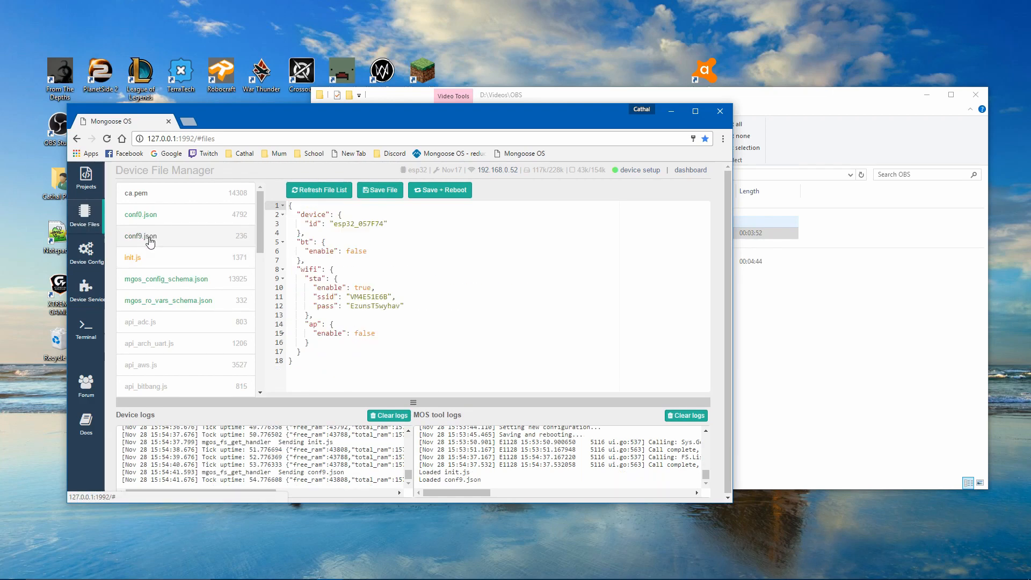
pyautogui.click(625, 171)
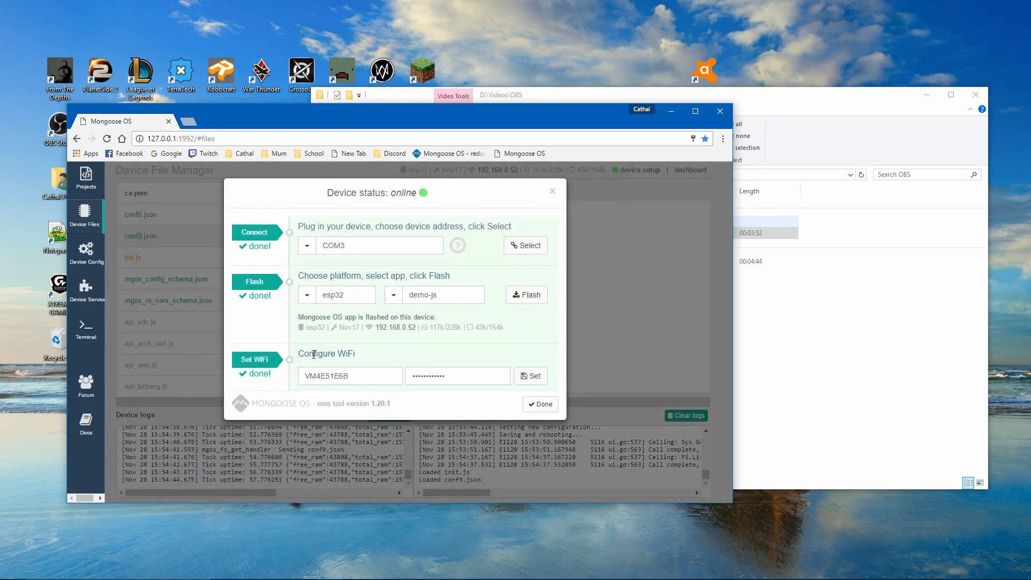
pyautogui.moveTo(298, 354); pyautogui.dragTo(356, 354)
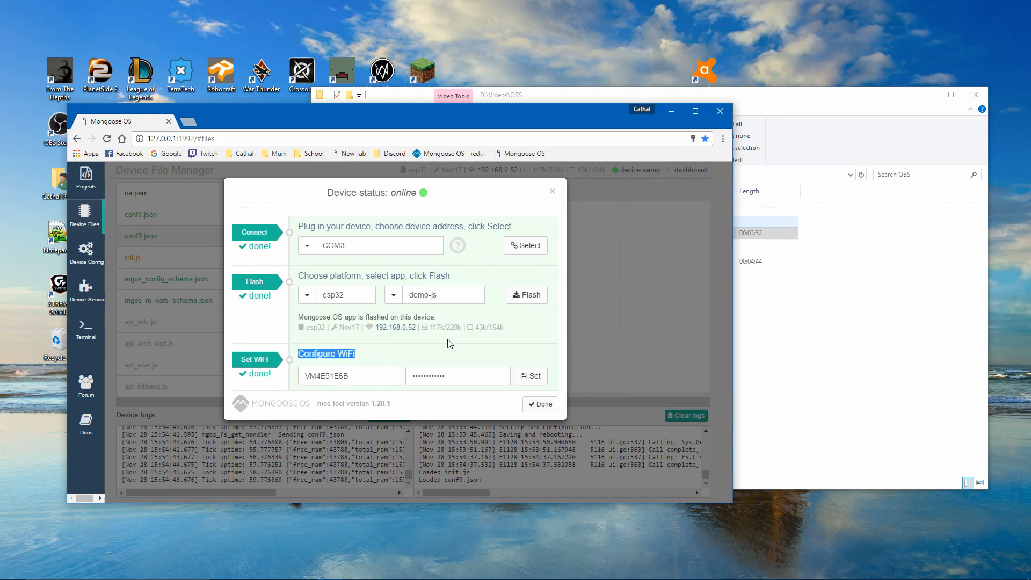
pyautogui.click(545, 405)
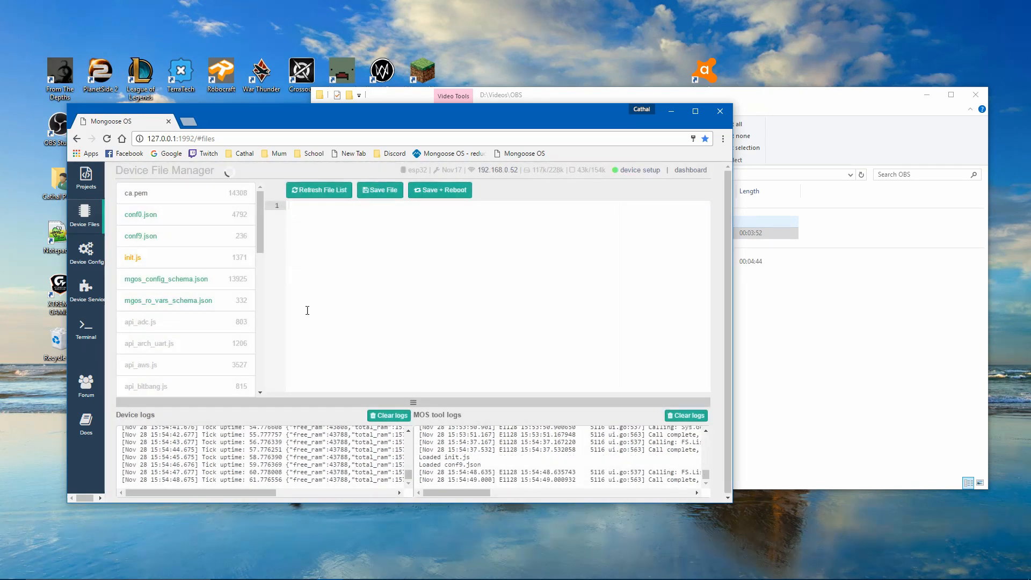
pyautogui.click(157, 242)
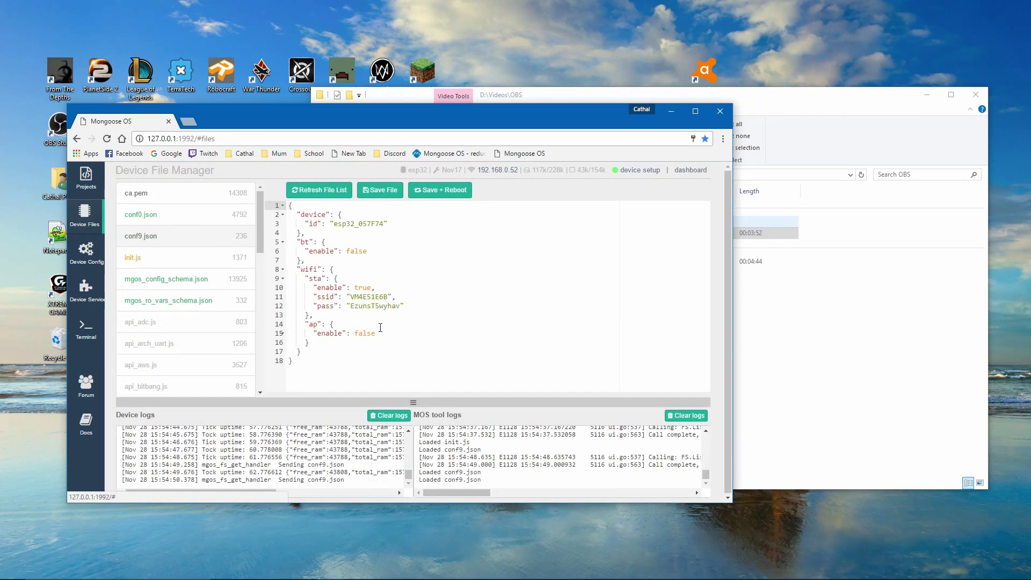
pyautogui.click(311, 352)
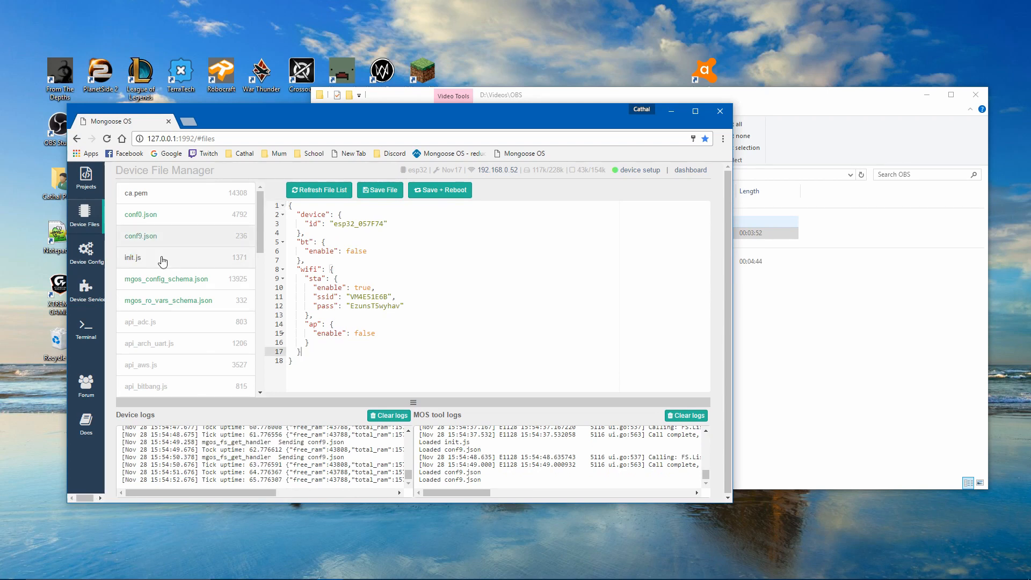
# Copy the pins block (lines 230-233) from conf0.json via the context menu
pyautogui.click(168, 225)
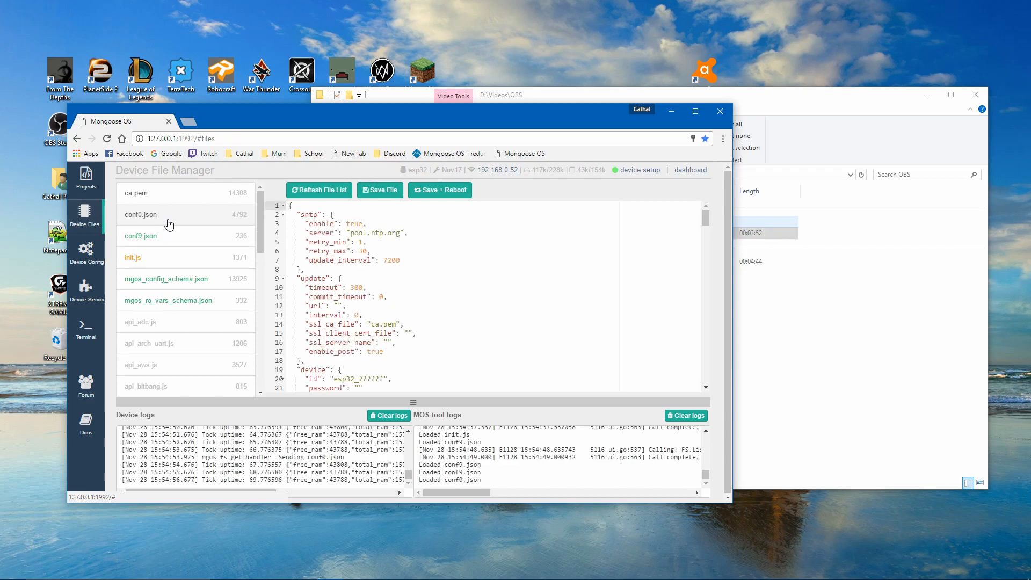
pyautogui.scroll(-3, 356, 311)
pyautogui.scroll(-3, 356, 310)
pyautogui.scroll(-4, 356, 311)
pyautogui.scroll(-4, 355, 310)
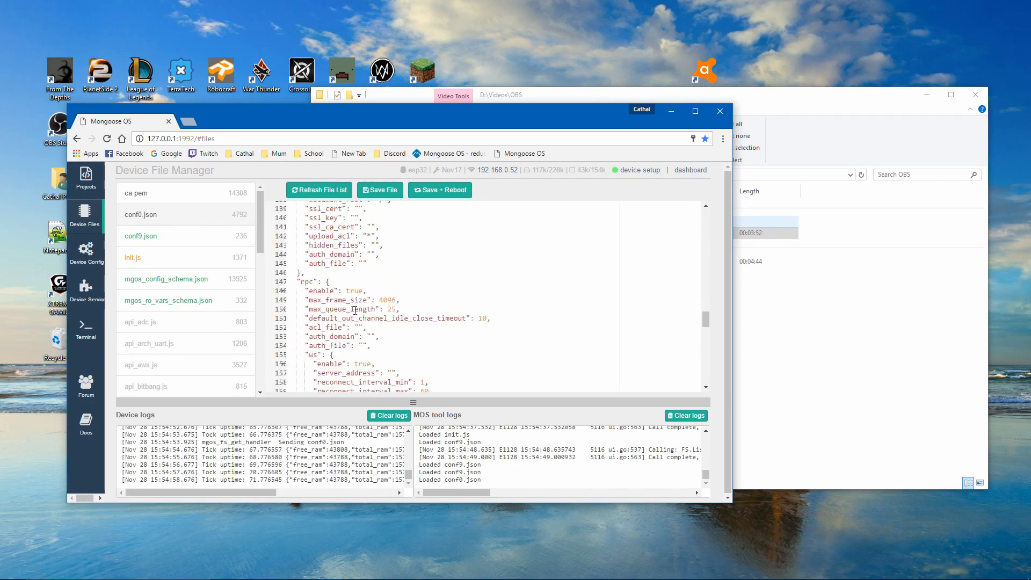
pyautogui.scroll(-4, 346, 322)
pyautogui.scroll(-4, 323, 339)
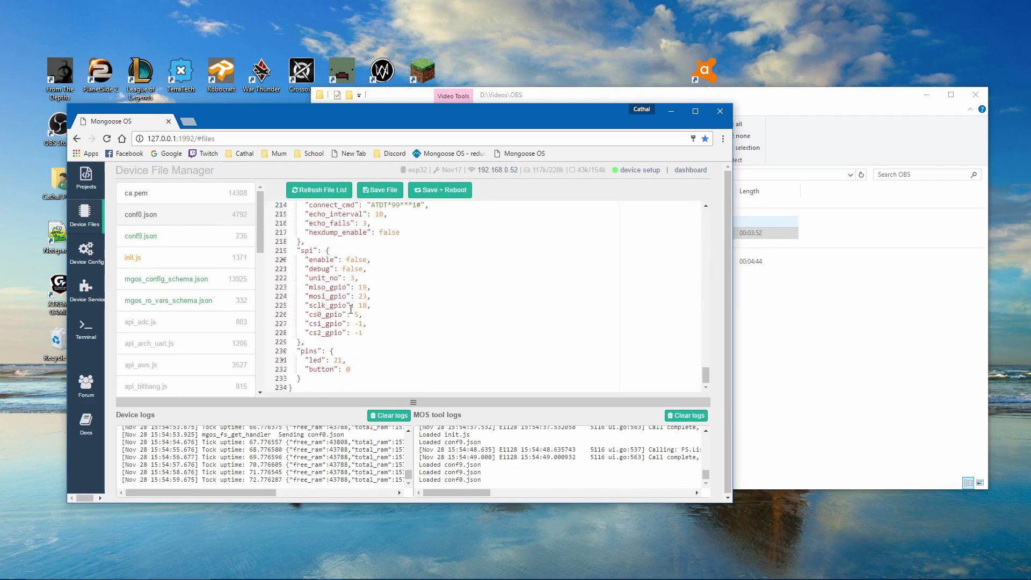
pyautogui.click(302, 353)
pyautogui.moveTo(301, 354); pyautogui.dragTo(307, 377)
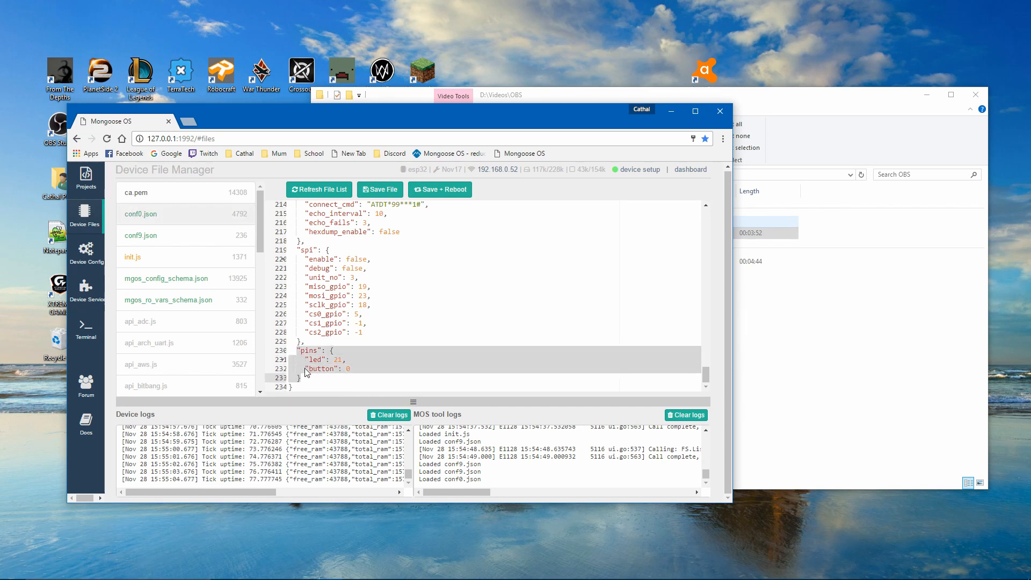
pyautogui.rightClick(305, 378)
pyautogui.click(338, 385)
# Paste the pins block into conf9.json on a new line after the wifi block
pyautogui.click(140, 244)
pyautogui.rightClick(305, 354)
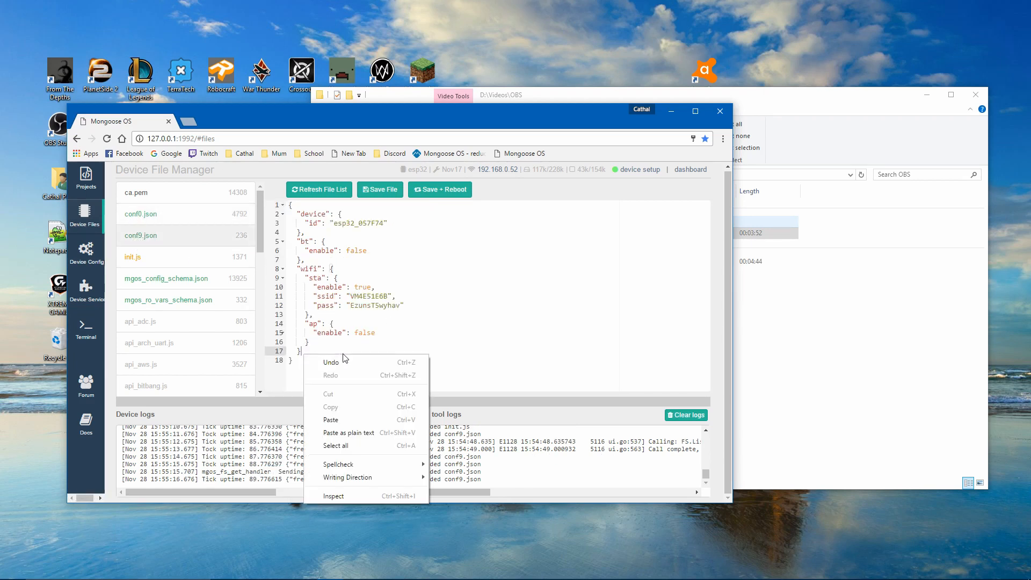
pyautogui.click(305, 353)
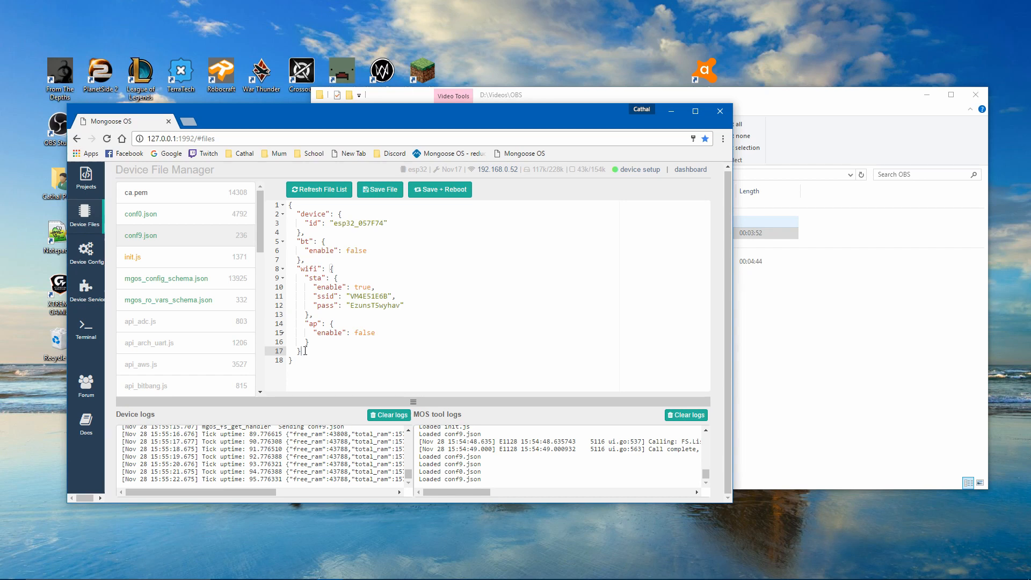
pyautogui.write(',')
pyautogui.press('Return')
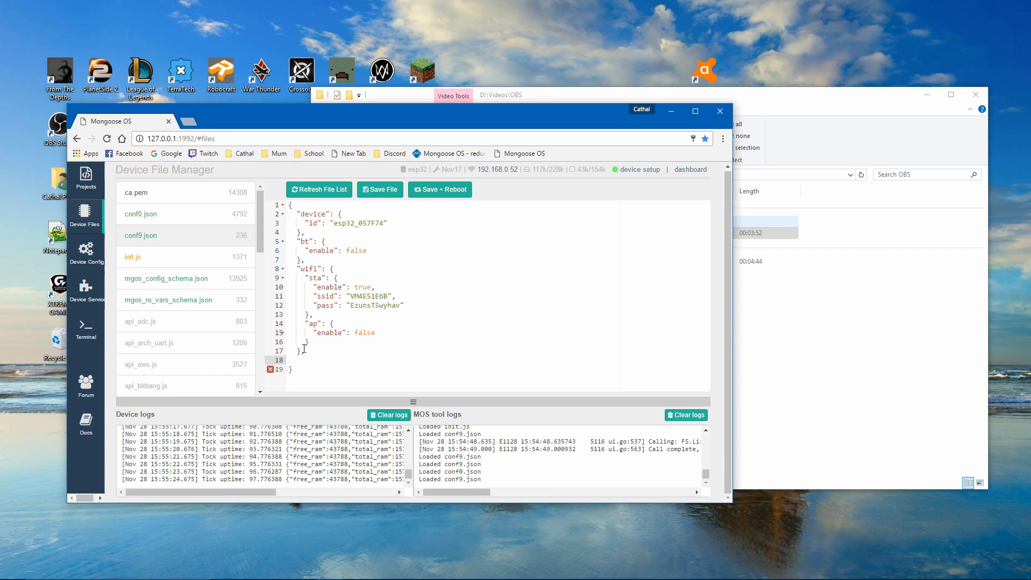
pyautogui.rightClick(299, 361)
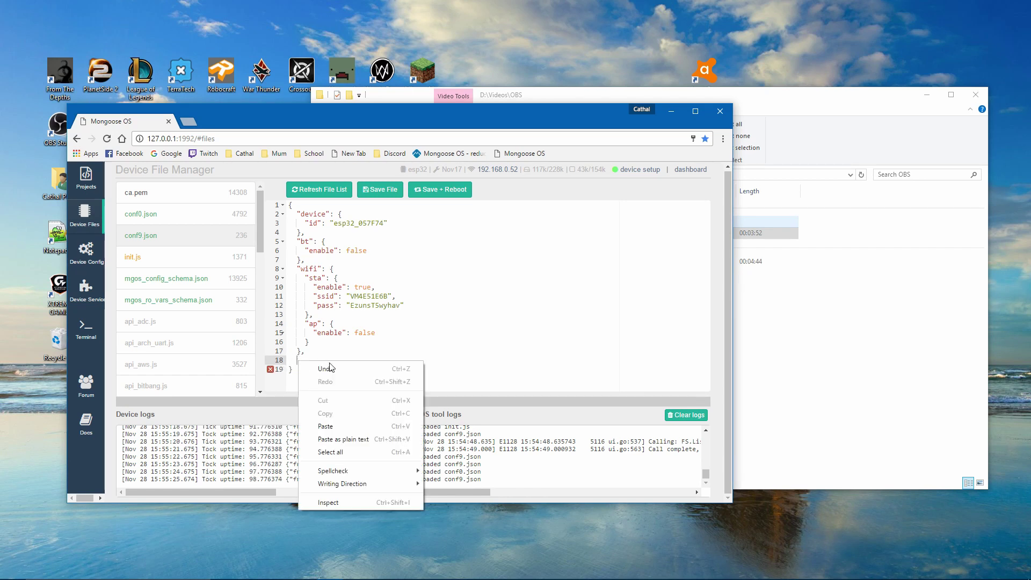
pyautogui.click(331, 427)
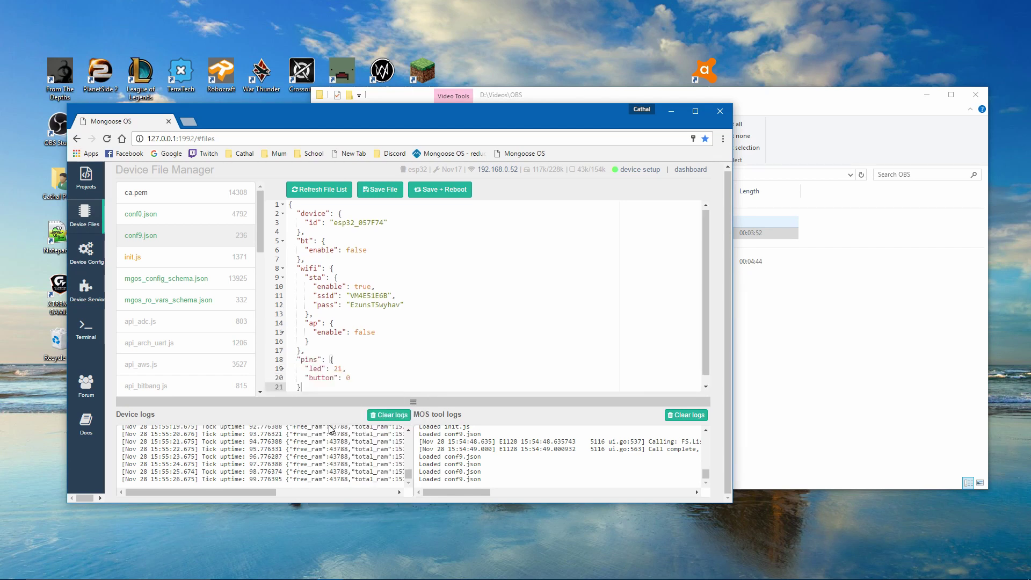
# Change the led pin from 21 to 5, then save conf9.json and reboot the device
pyautogui.doubleClick(337, 368)
pyautogui.write('5')
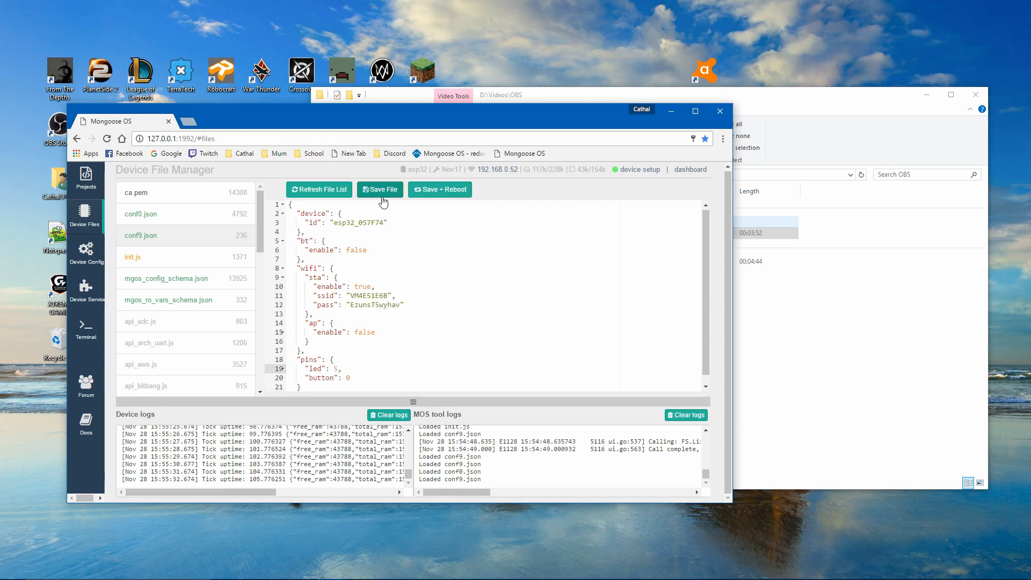
pyautogui.click(450, 197)
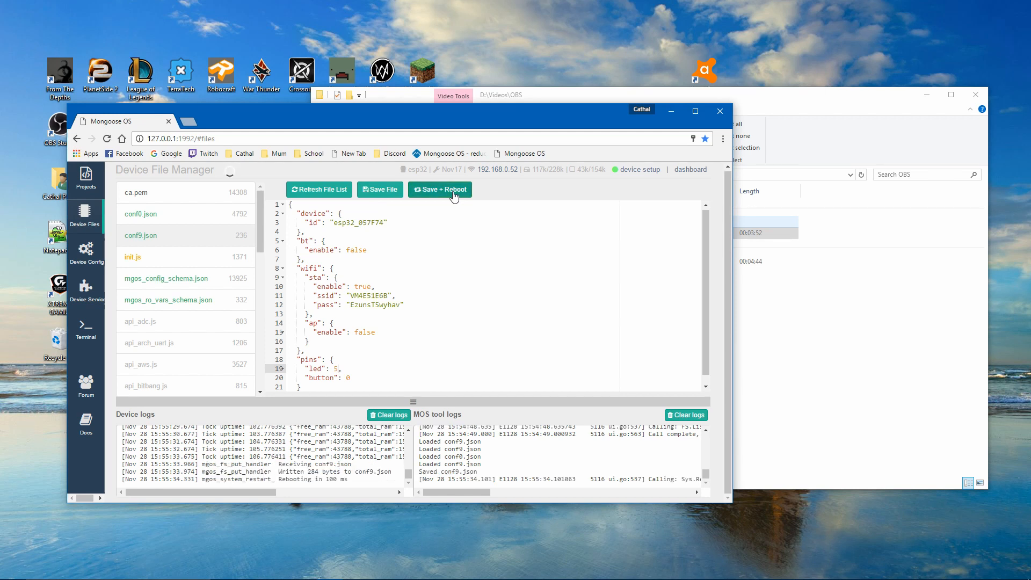